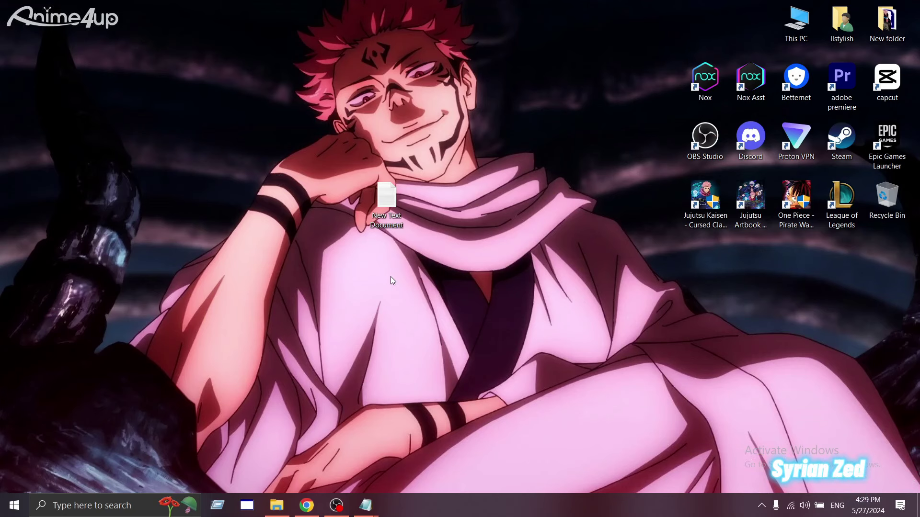
Step: Copy the gamebanana.com/tuts/17365 link from the New Text Document on the desktop and open it in Chrome
{"action": "double_click", "coordinate": [386, 197]}
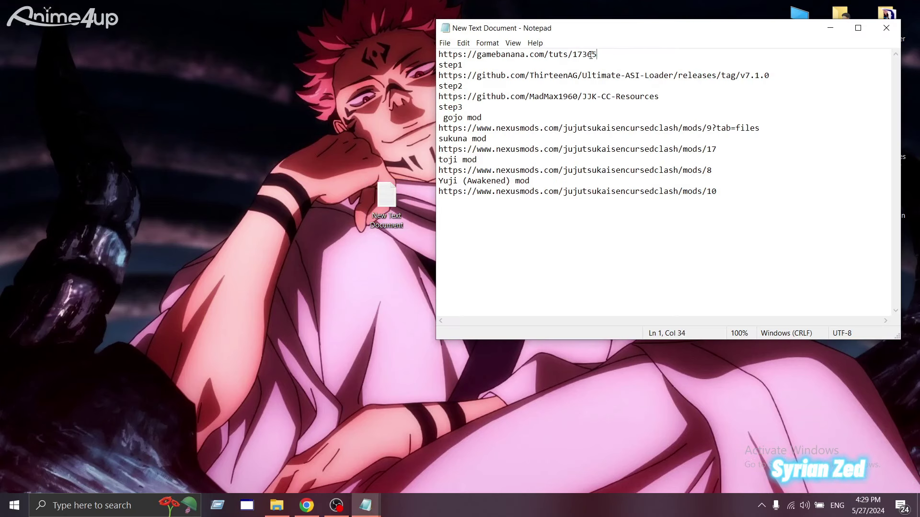
{"action": "right_click", "coordinate": [439, 59]}
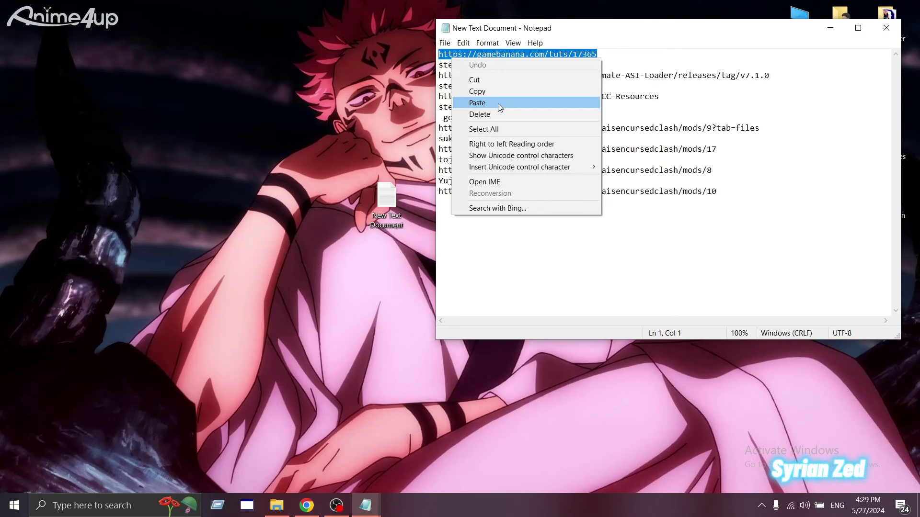
{"action": "left_click", "coordinate": [498, 91]}
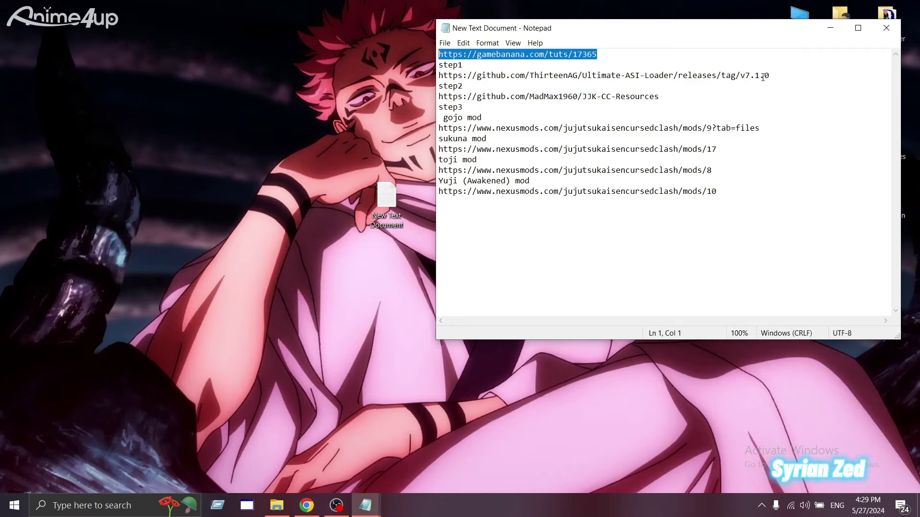
{"action": "left_click", "coordinate": [681, 59]}
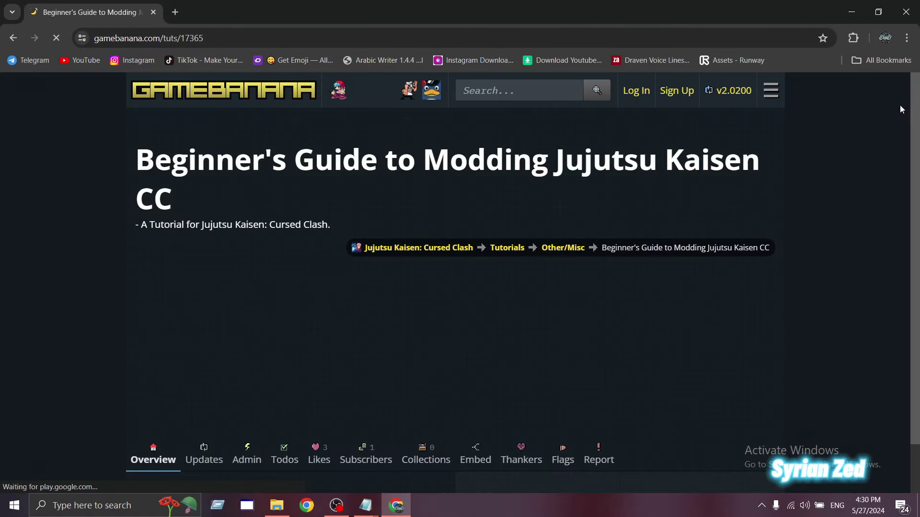
Step: Follow the guide's Ultimate ASI Loader link to the v7.1.0 release and download Ultimate-ASI-Loader.zip
{"action": "scroll", "coordinate": [829, 207], "scroll_direction": "down", "scroll_amount": 1}
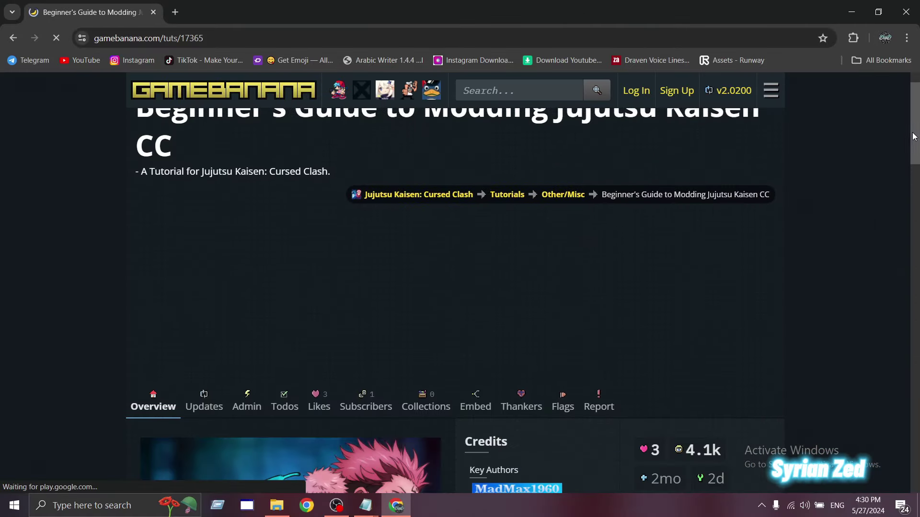
{"action": "left_click_drag", "start_coordinate": [914, 137], "coordinate": [909, 176]}
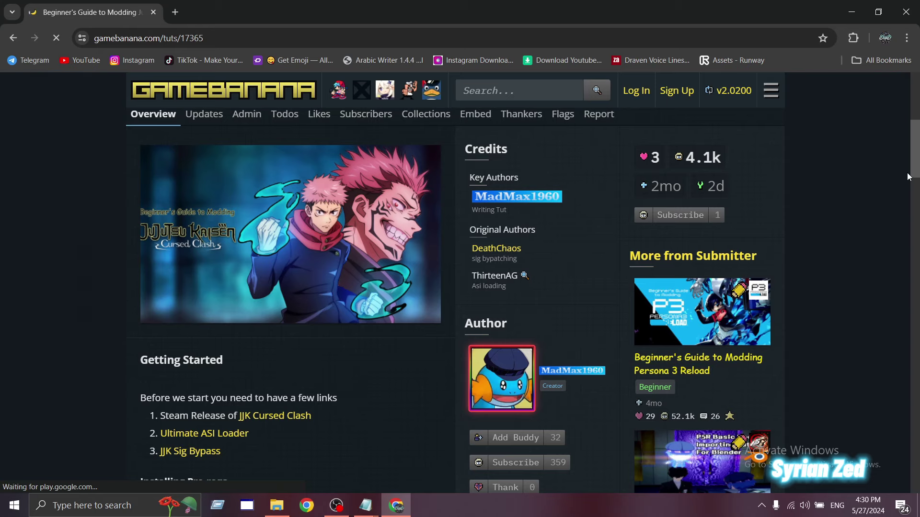
{"action": "left_click_drag", "start_coordinate": [907, 177], "coordinate": [903, 266]}
{"action": "scroll", "coordinate": [568, 257], "scroll_direction": "up", "scroll_amount": 9}
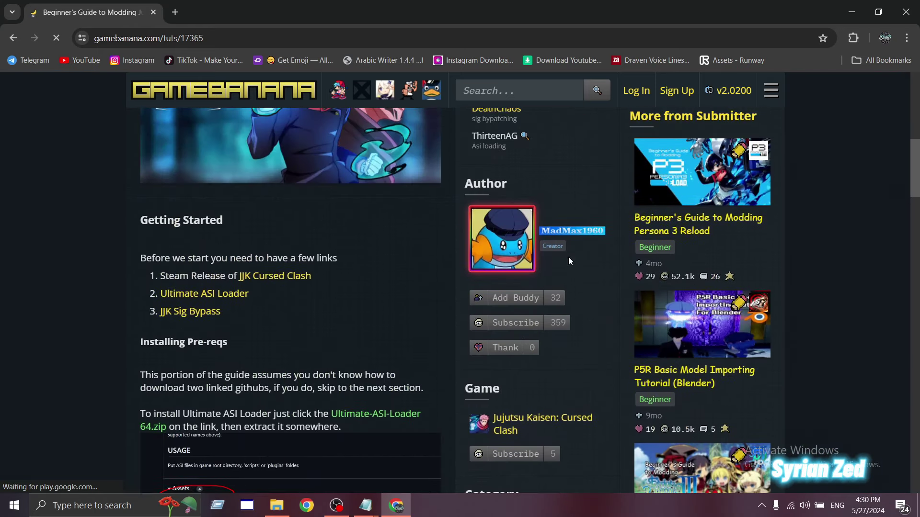
{"action": "left_click", "coordinate": [203, 294]}
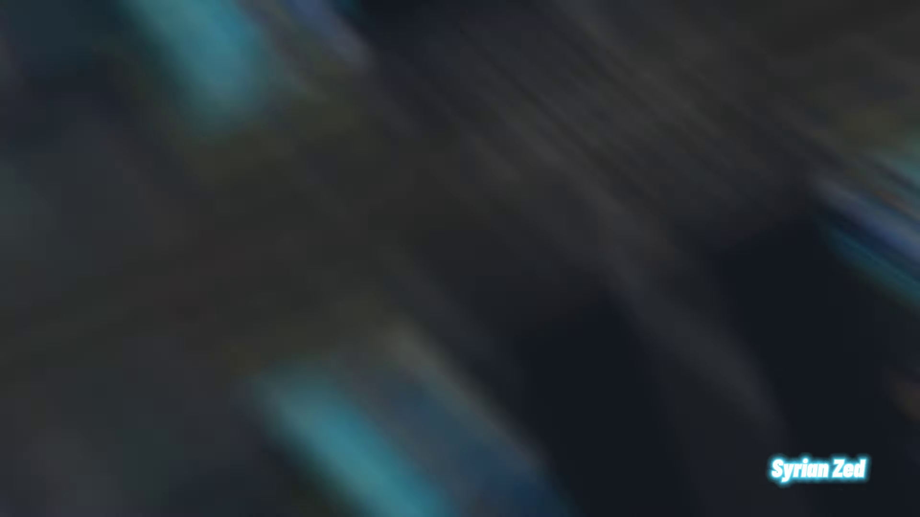
{"action": "scroll", "coordinate": [894, 266], "scroll_direction": "down", "scroll_amount": 5}
{"action": "scroll", "coordinate": [893, 266], "scroll_direction": "down", "scroll_amount": 6}
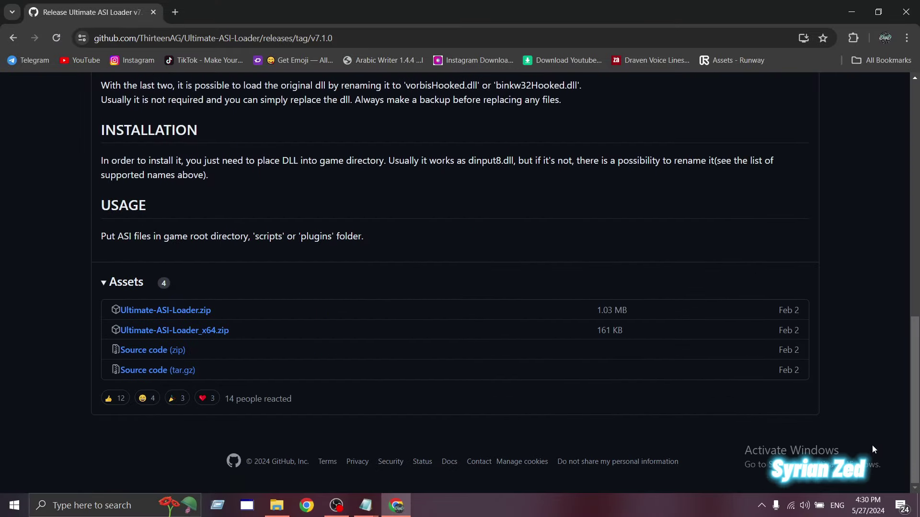
{"action": "left_click", "coordinate": [186, 312]}
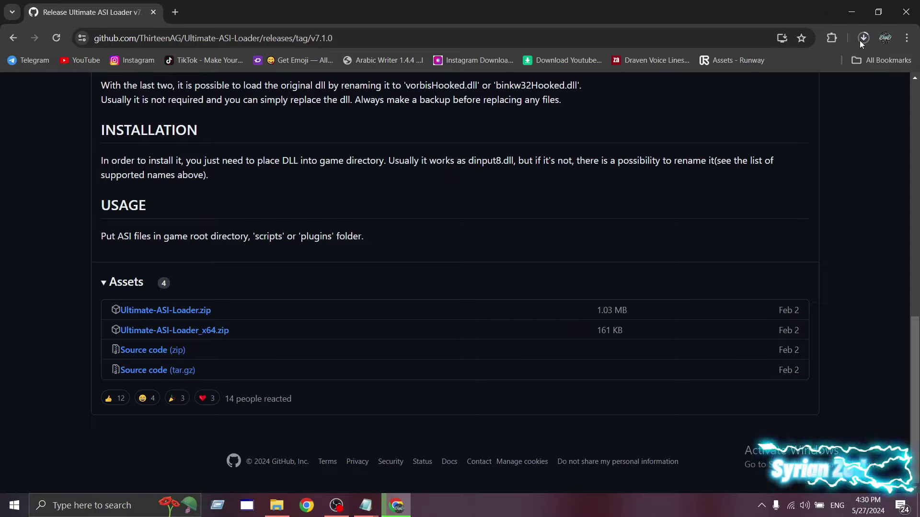
{"action": "left_click", "coordinate": [864, 38]}
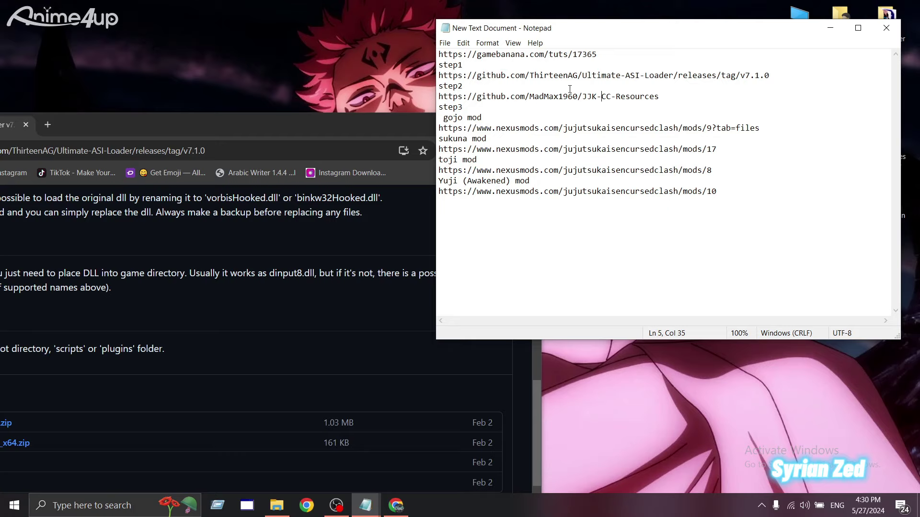
Step: Open the step2 JJK-CC-Resources link from the Notepad notes in Chrome and download the repository as a ZIP
{"action": "left_click", "coordinate": [439, 97], "text": "shift"}
{"action": "left_click_drag", "start_coordinate": [713, 97], "coordinate": [488, 93]}
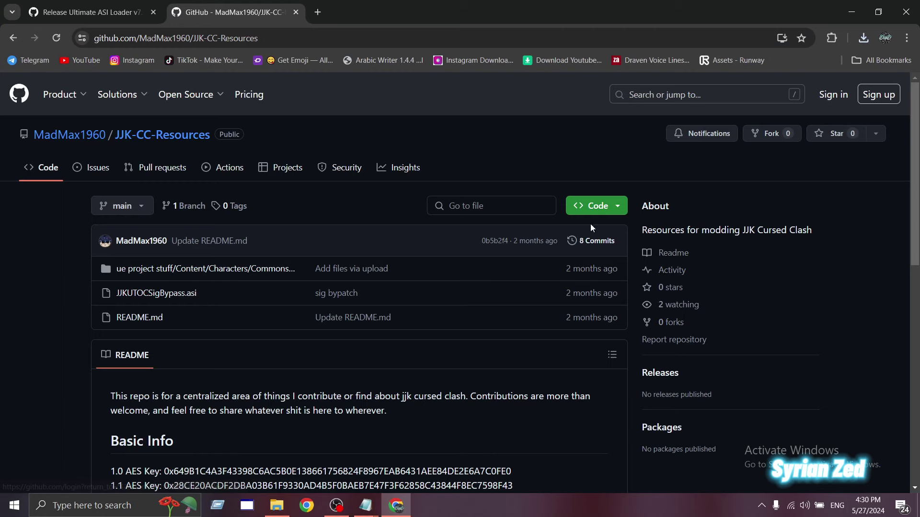
{"action": "left_click", "coordinate": [615, 211]}
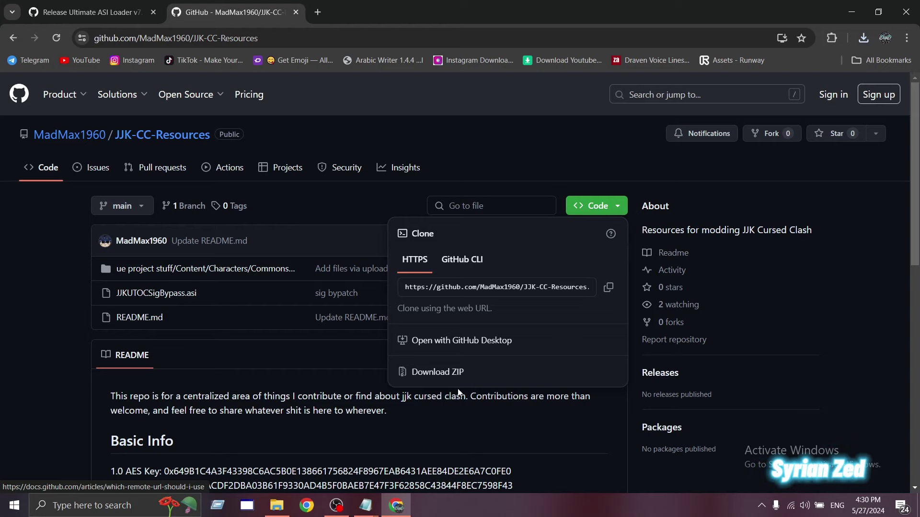
{"action": "left_click", "coordinate": [456, 374]}
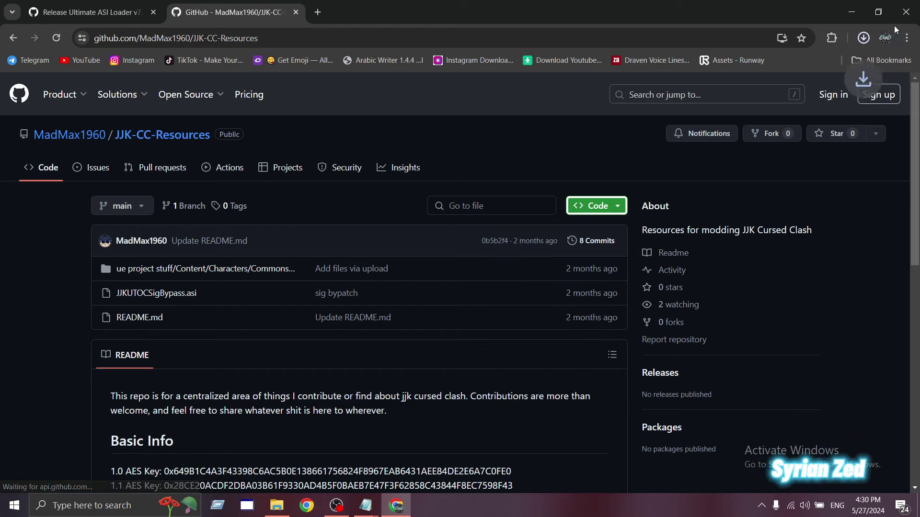
{"action": "left_click", "coordinate": [865, 43]}
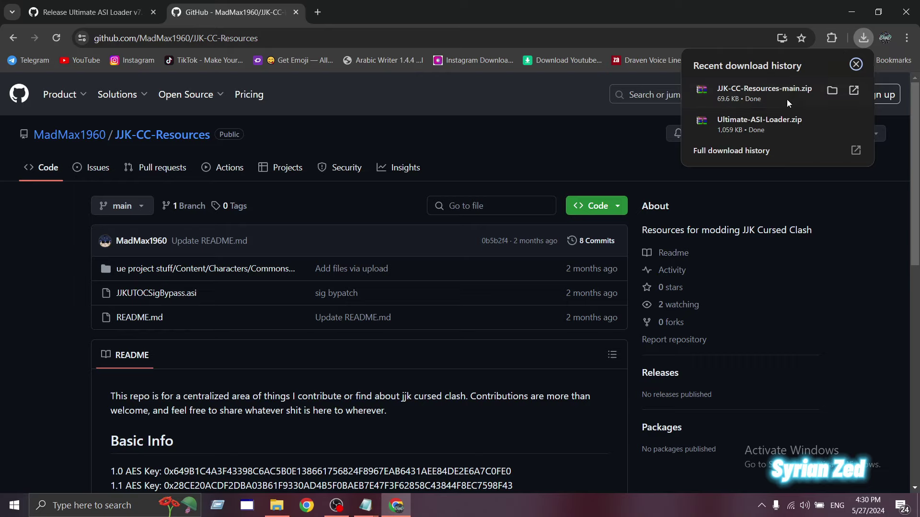
{"action": "left_click", "coordinate": [843, 39]}
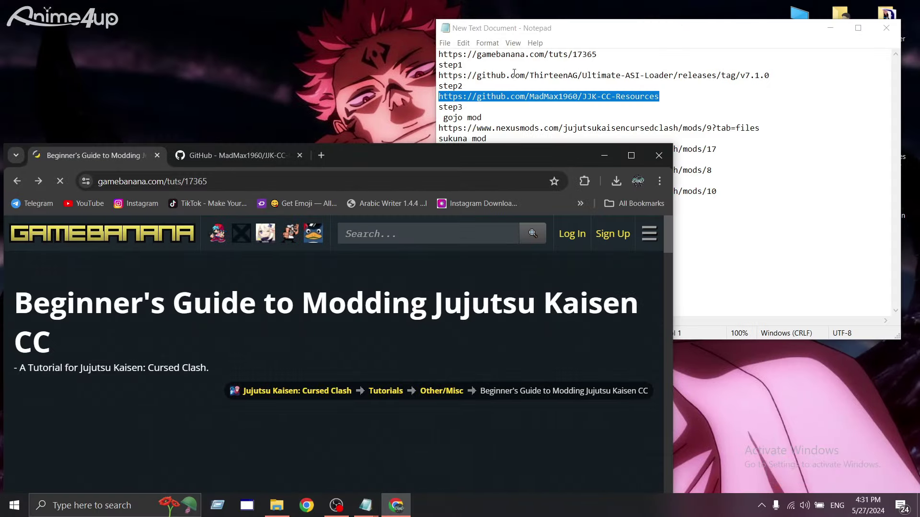
Step: Review the step1 and step2 links in the notes and the guide's section on setting up the extracted DLL
{"action": "left_click_drag", "start_coordinate": [439, 76], "coordinate": [779, 75]}
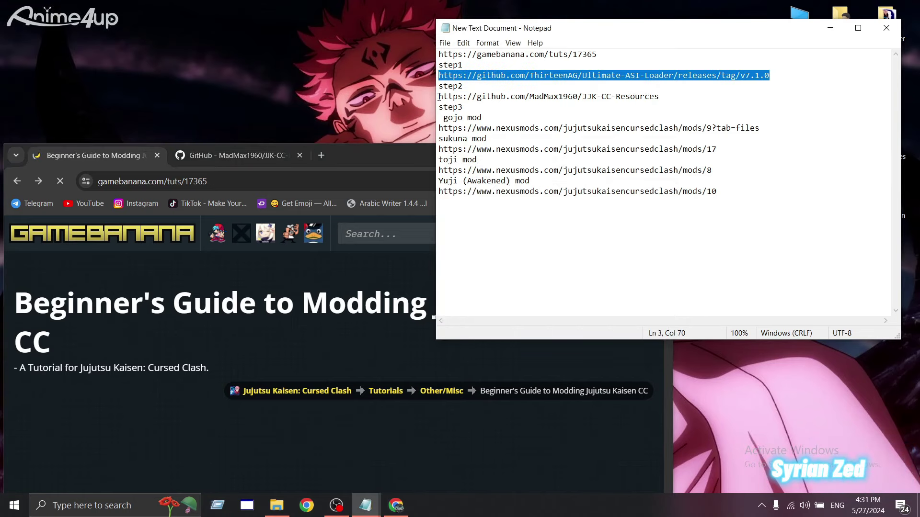
{"action": "left_click_drag", "start_coordinate": [439, 97], "coordinate": [626, 98]}
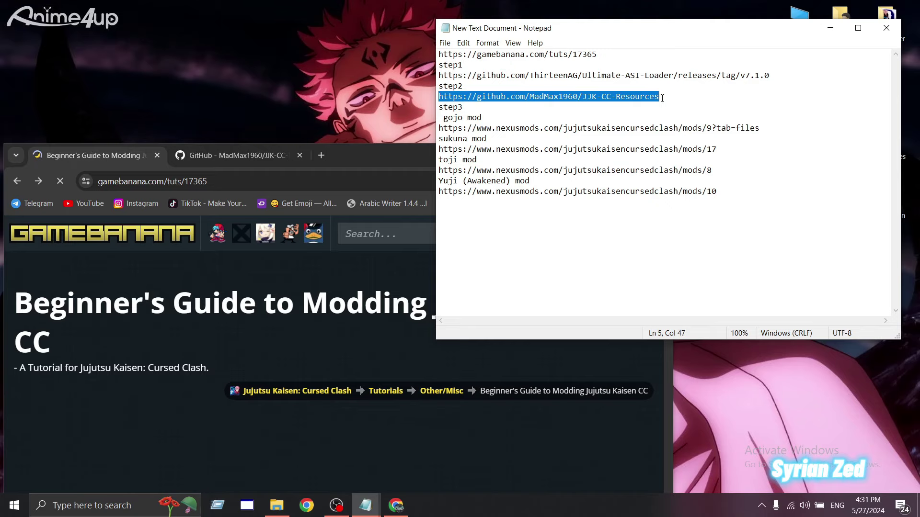
{"action": "left_click", "coordinate": [642, 97]}
{"action": "left_click", "coordinate": [355, 155]}
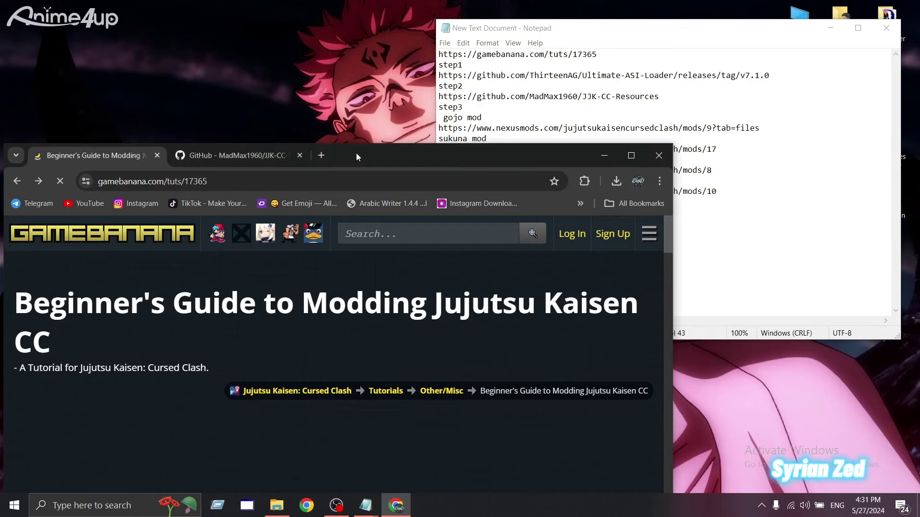
{"action": "double_click", "coordinate": [356, 155]}
{"action": "left_click_drag", "start_coordinate": [917, 123], "coordinate": [901, 278]}
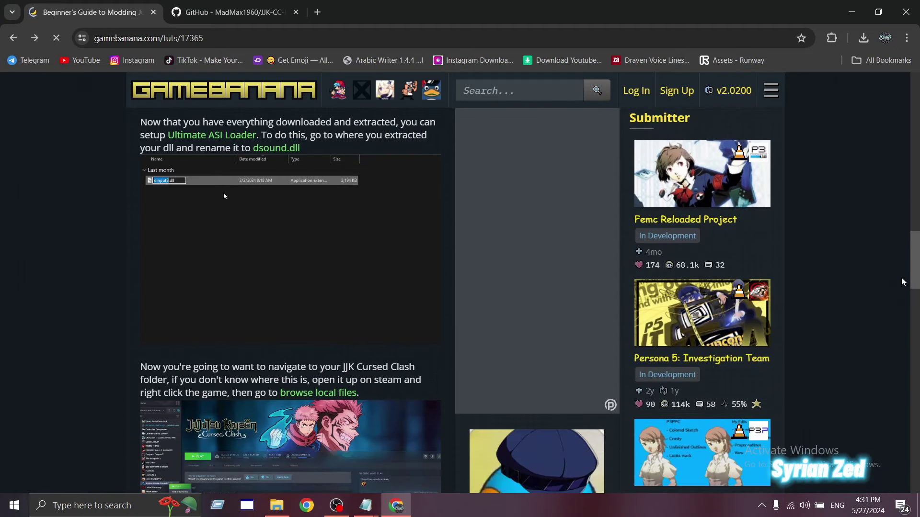
{"action": "left_click", "coordinate": [851, 12]}
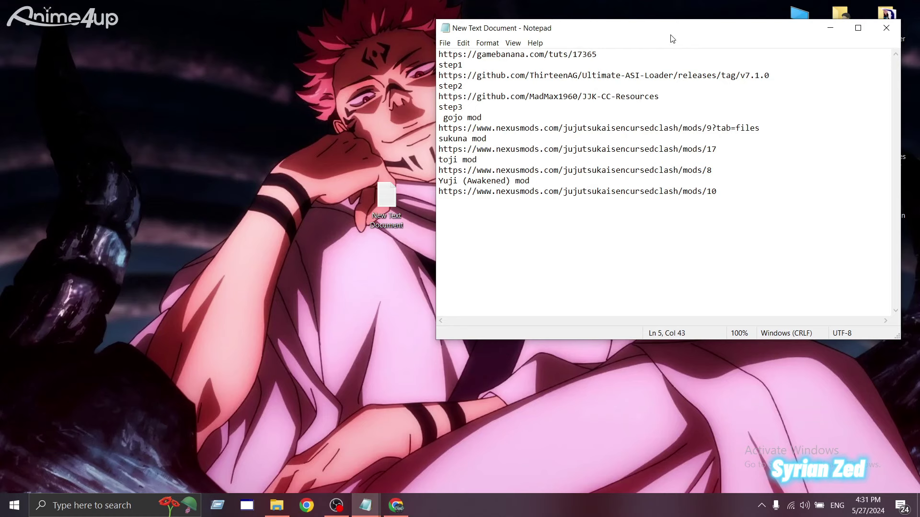
Step: Open the Downloads folder in File Explorer and extract the Ultimate-ASI-Loader and JJK-CC-Resources-main archives there
{"action": "left_click_drag", "start_coordinate": [673, 38], "coordinate": [485, 71]}
{"action": "double_click", "coordinate": [801, 25]}
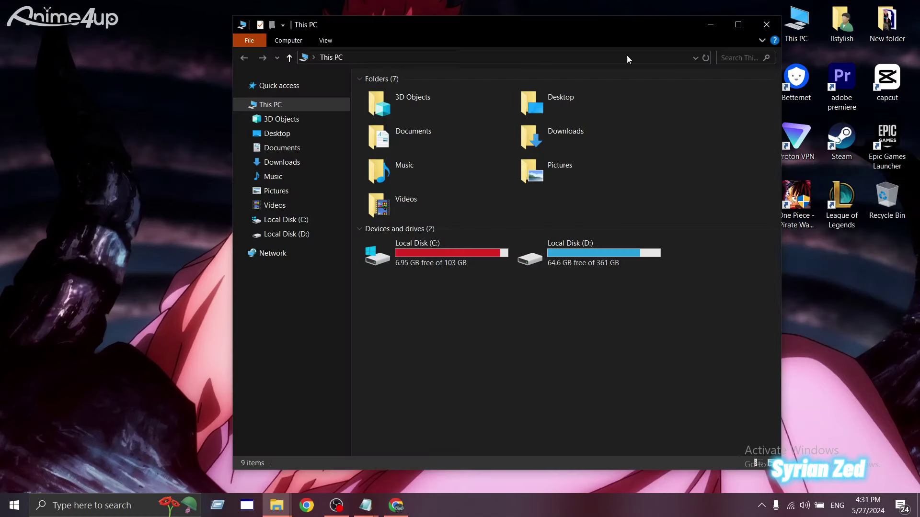
{"action": "double_click", "coordinate": [554, 149]}
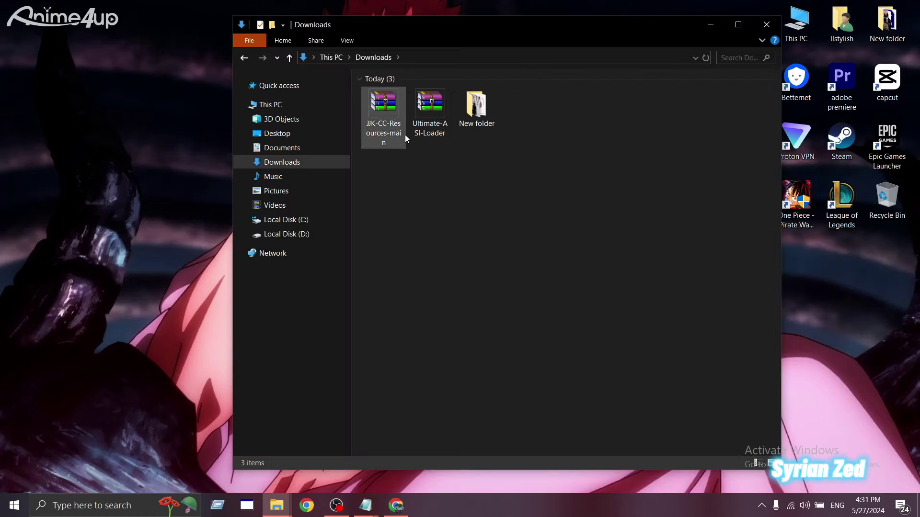
{"action": "right_click", "coordinate": [446, 129]}
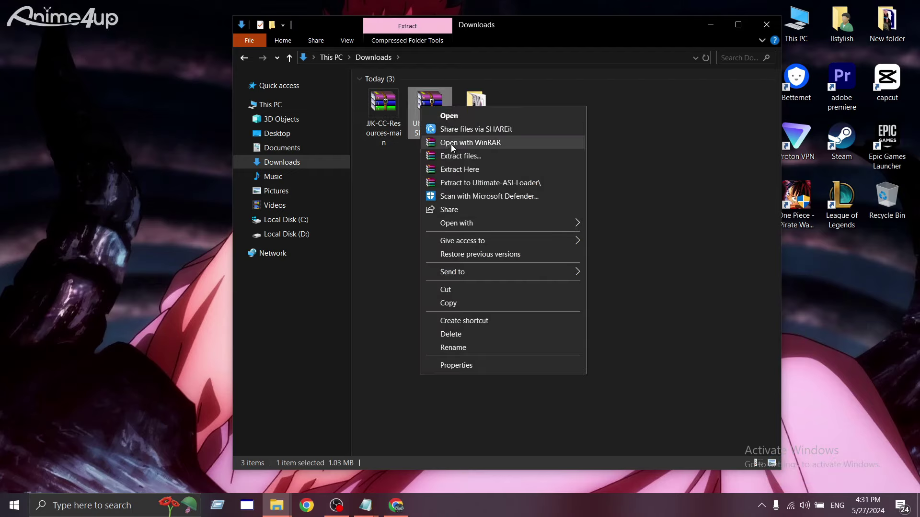
{"action": "left_click", "coordinate": [471, 170]}
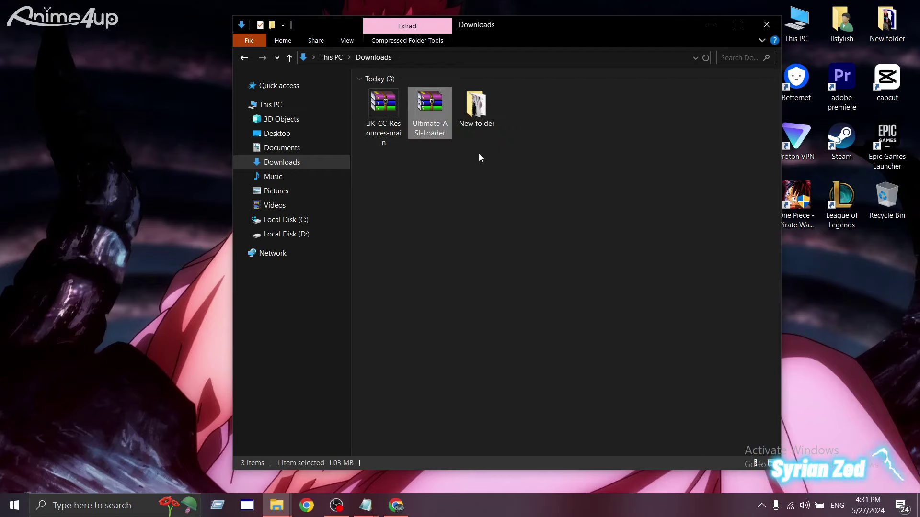
{"action": "right_click", "coordinate": [387, 122]}
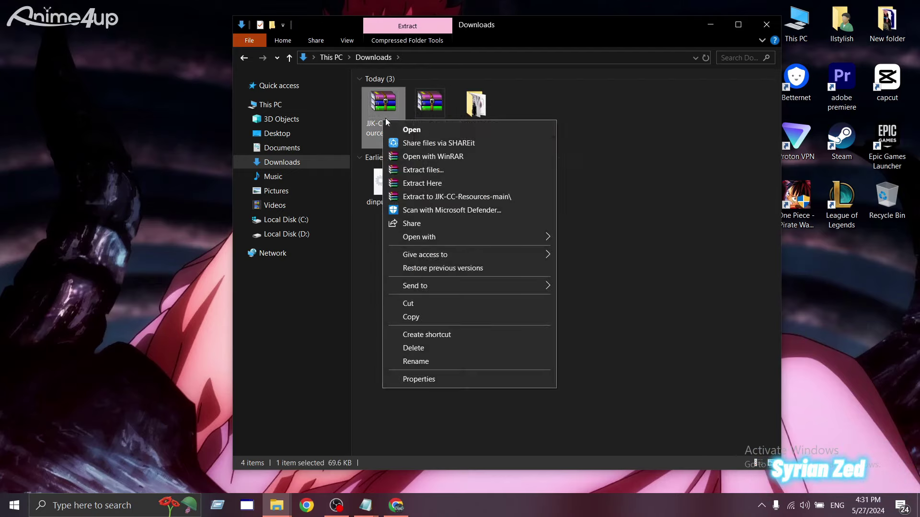
{"action": "left_click", "coordinate": [422, 183]}
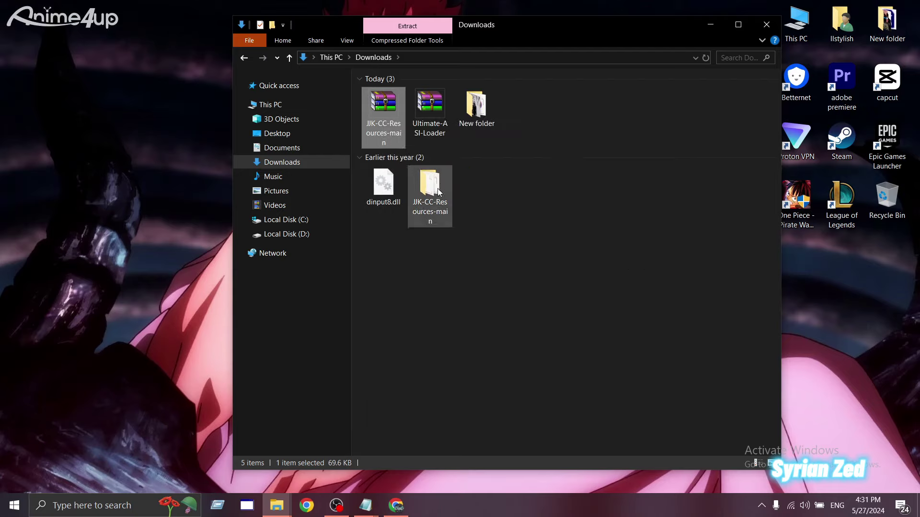
Step: Open the file location of the Jujutsu Kaisen - Cursed Clash desktop shortcut and place its Win64 folder beside Downloads
{"action": "left_click", "coordinate": [395, 201]}
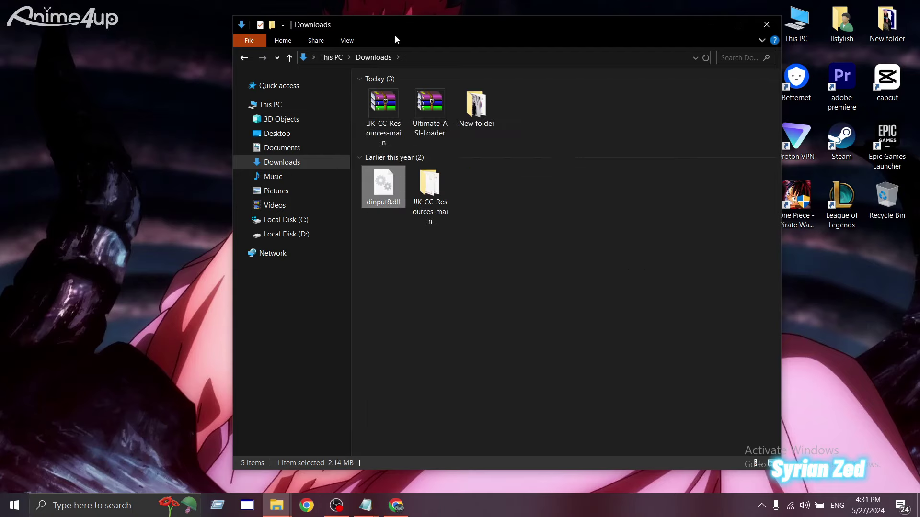
{"action": "left_click_drag", "start_coordinate": [517, 30], "coordinate": [264, 56]}
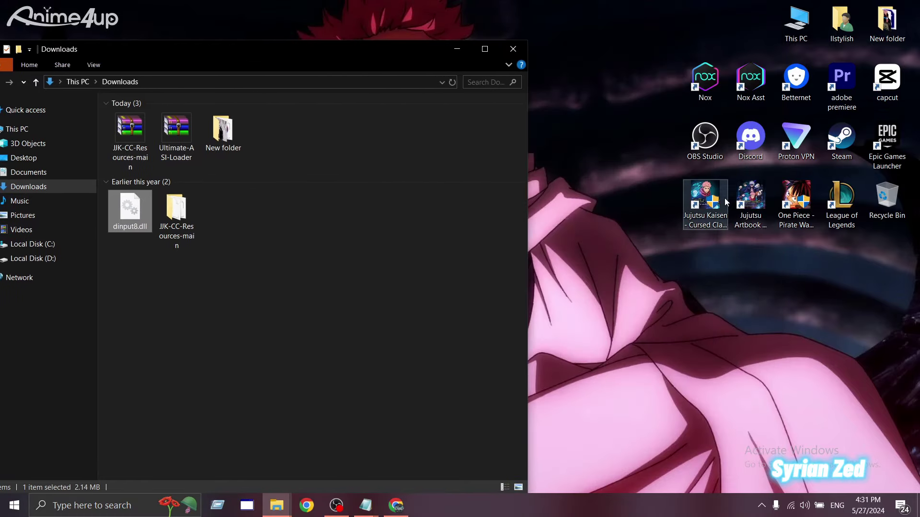
{"action": "right_click", "coordinate": [705, 200]}
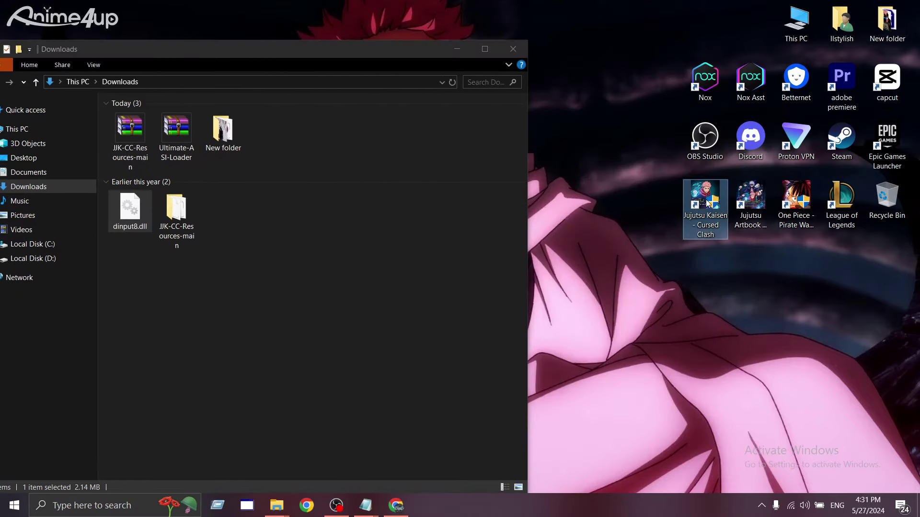
{"action": "left_click", "coordinate": [740, 223]}
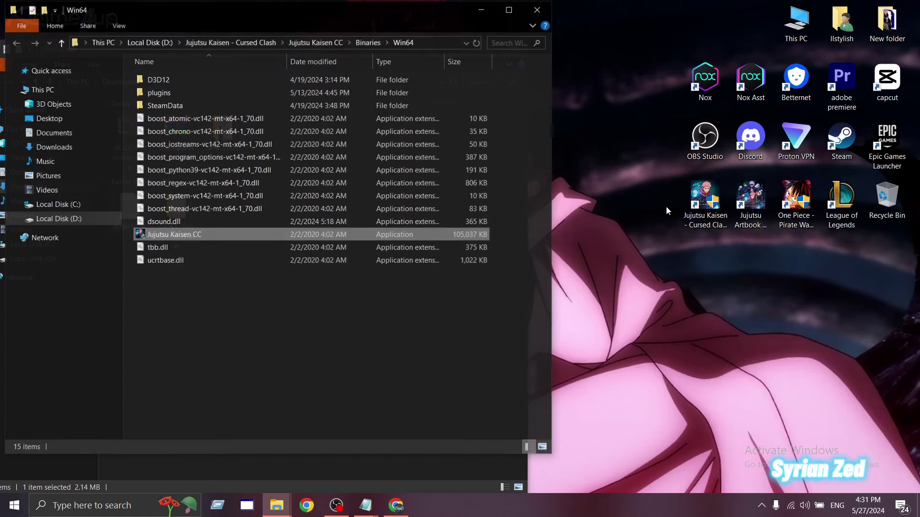
{"action": "left_click_drag", "start_coordinate": [249, 15], "coordinate": [685, 19]}
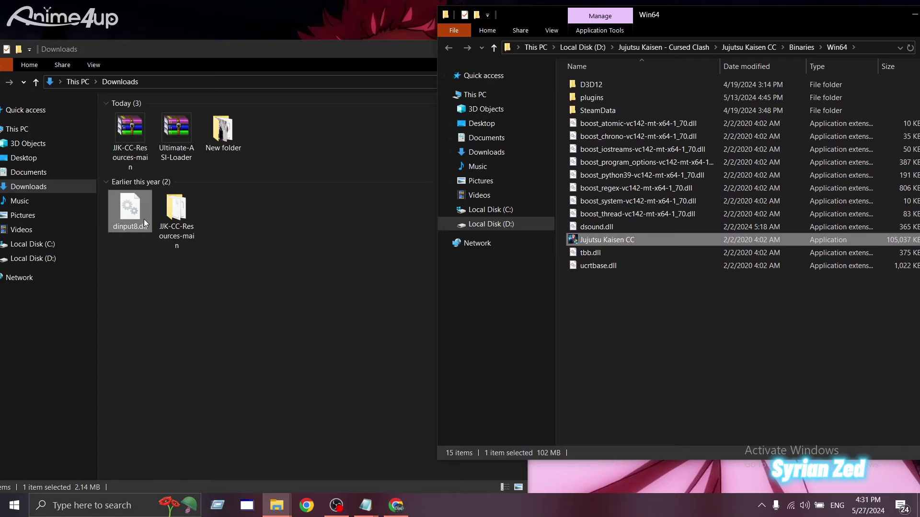
Step: Copy the name dsound.dll from the GameBanana guide in Chrome and rename dinput8.dll in the Downloads folder to it
{"action": "left_click", "coordinate": [388, 507]}
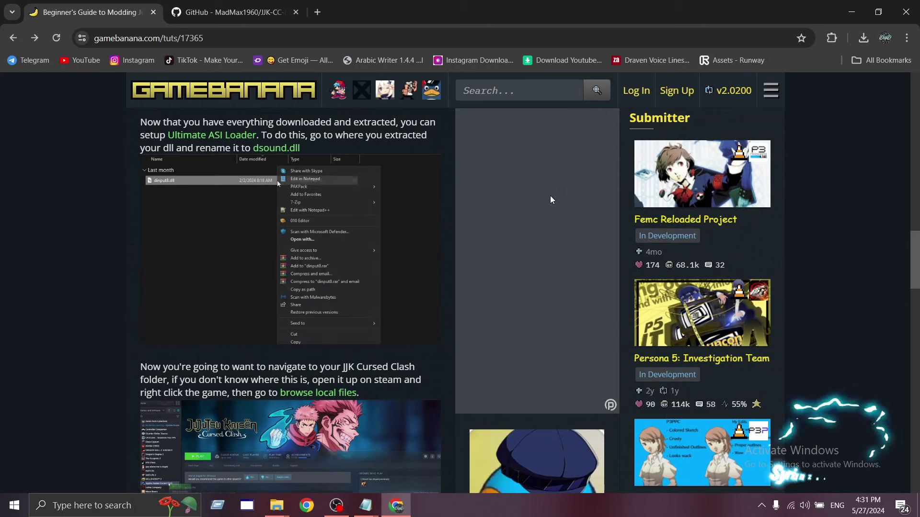
{"action": "left_click_drag", "start_coordinate": [252, 148], "coordinate": [300, 149]}
{"action": "key", "text": "ctrl+c"}
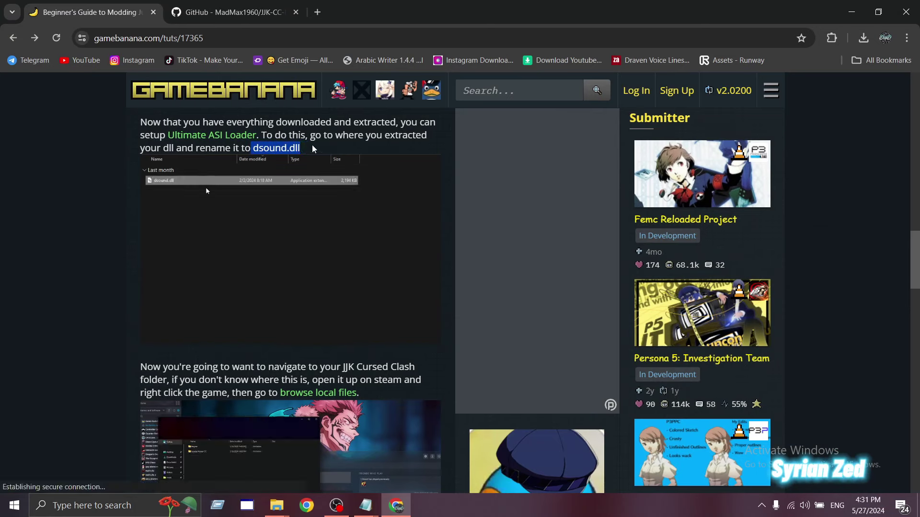
{"action": "left_click", "coordinate": [852, 11]}
{"action": "left_click", "coordinate": [132, 228]}
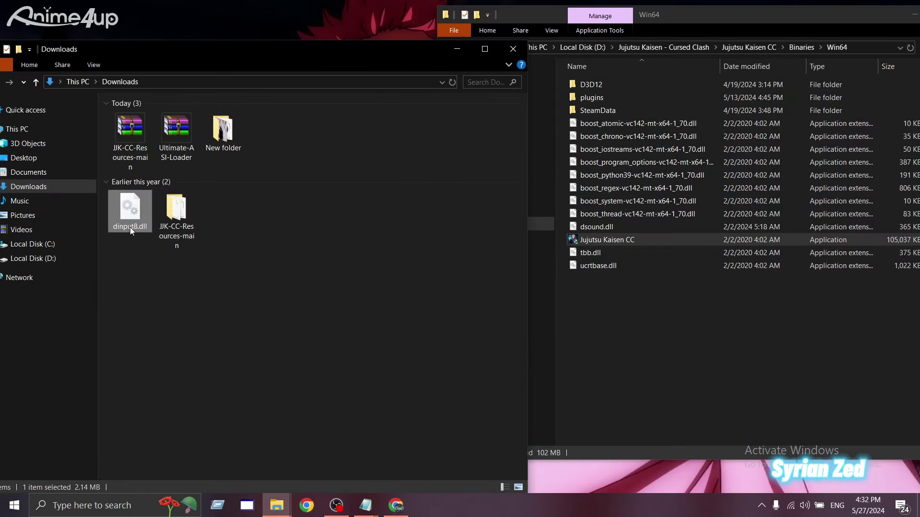
{"action": "left_click", "coordinate": [131, 227]}
{"action": "key", "text": "ctrl+v"}
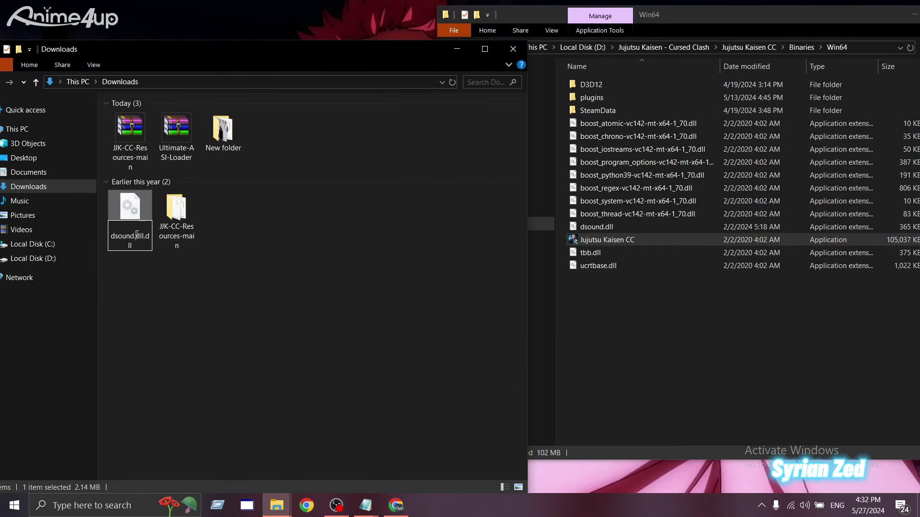
{"action": "key", "text": "ctrl+v"}
{"action": "key", "text": "Return"}
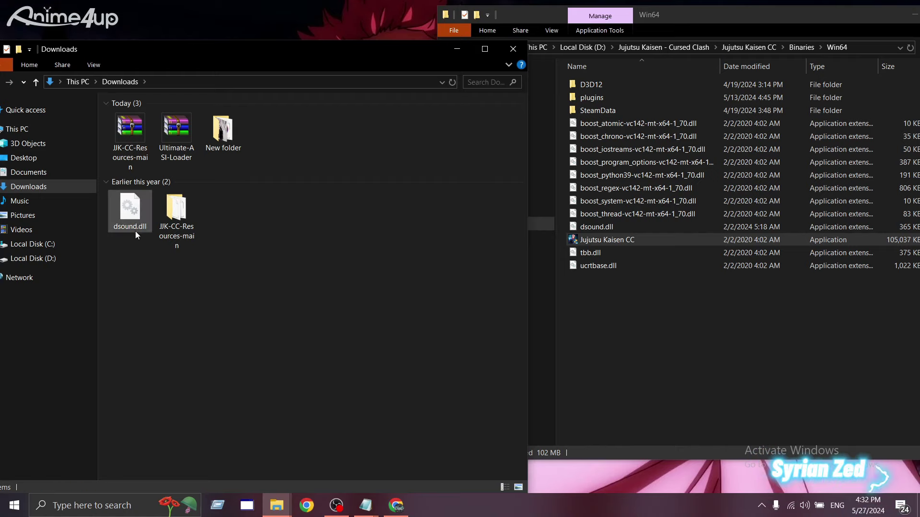
{"action": "mouse_move", "coordinate": [131, 216]}
{"action": "left_mouse_down"}
{"action": "mouse_move", "coordinate": [639, 303]}
{"action": "mouse_move", "coordinate": [557, 176]}
{"action": "mouse_move", "coordinate": [243, 243]}
{"action": "mouse_move", "coordinate": [736, 291]}
{"action": "mouse_move", "coordinate": [740, 323]}
{"action": "mouse_move", "coordinate": [680, 321]}
{"action": "mouse_move", "coordinate": [132, 225]}
{"action": "left_mouse_up"}
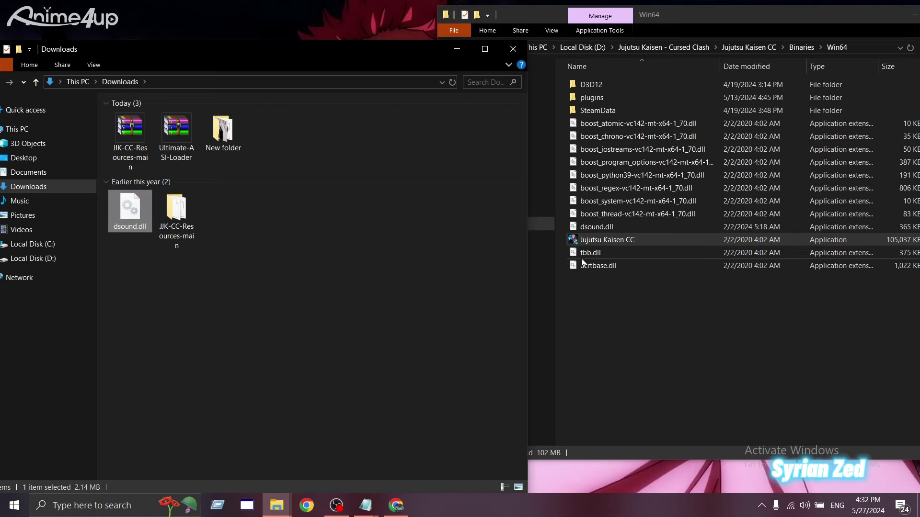
Step: Review the guide's instructions in Chrome on placing dsound.dll beside the game exe and making a plugins folder
{"action": "left_click", "coordinate": [398, 507]}
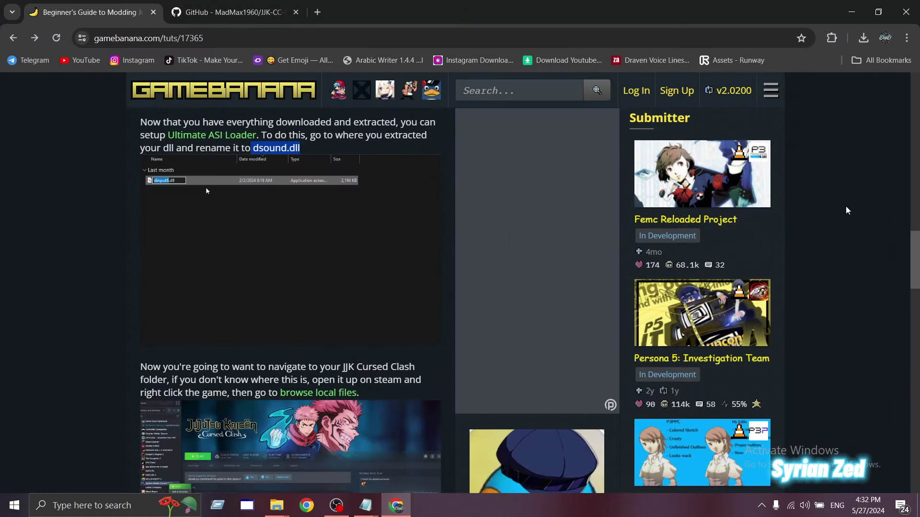
{"action": "scroll", "coordinate": [906, 313], "scroll_direction": "down", "scroll_amount": 9}
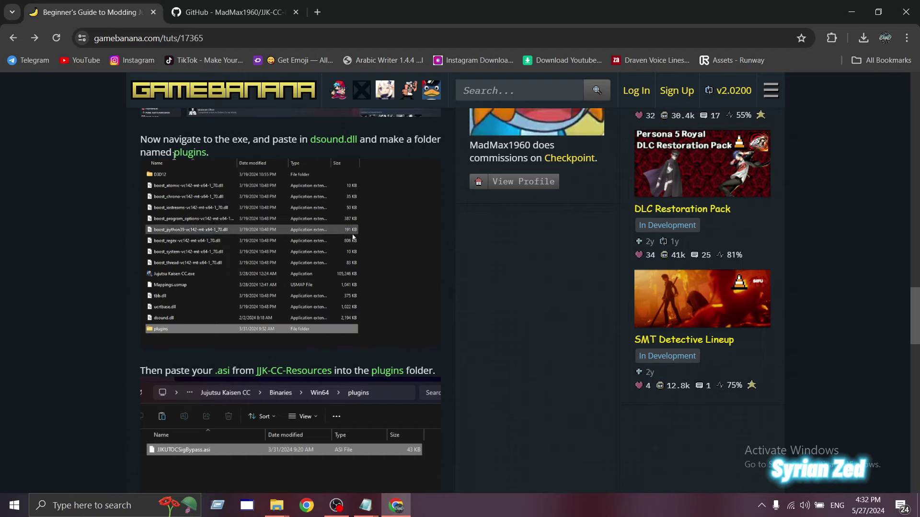
{"action": "left_click_drag", "start_coordinate": [174, 152], "coordinate": [214, 154]}
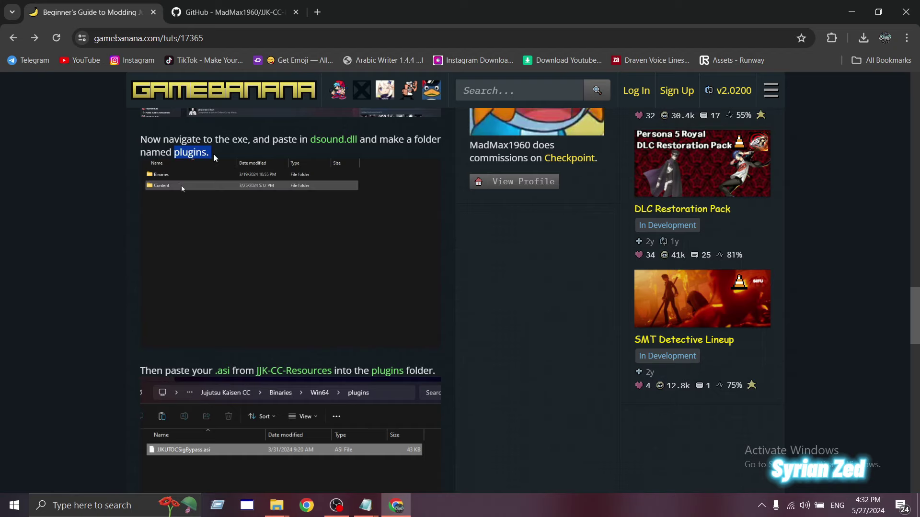
{"action": "left_click", "coordinate": [850, 9]}
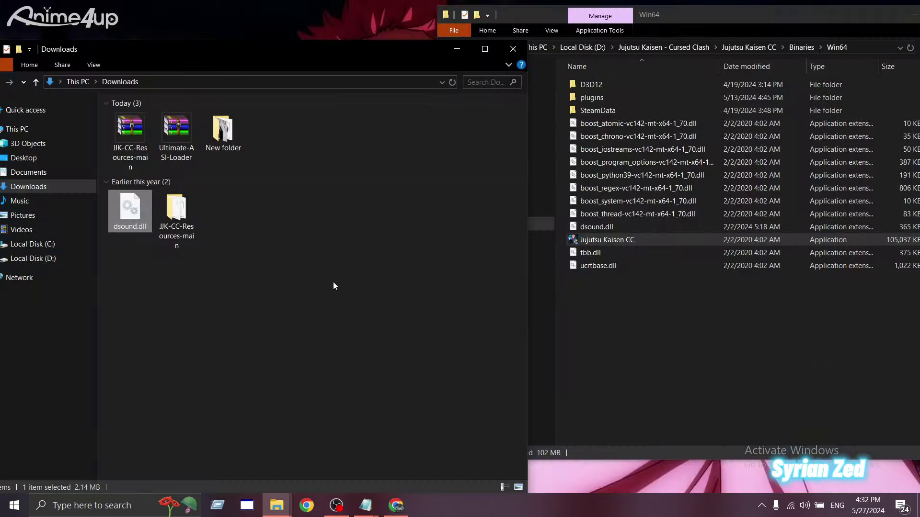
Step: Maximize the Win64 folder window, check the contents of its plugins folder and review the options for creating a new item in Win64
{"action": "left_click_drag", "start_coordinate": [713, 19], "coordinate": [476, 63]}
{"action": "double_click", "coordinate": [476, 63]}
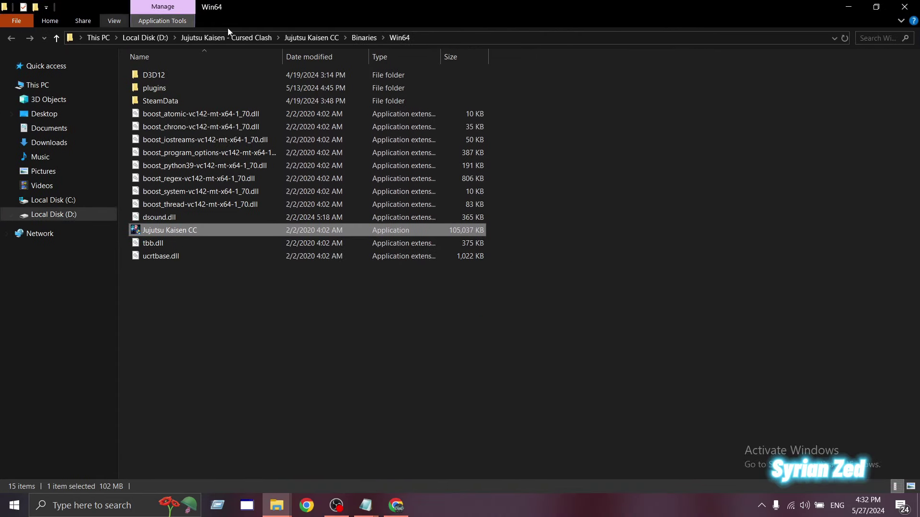
{"action": "right_click", "coordinate": [153, 296]}
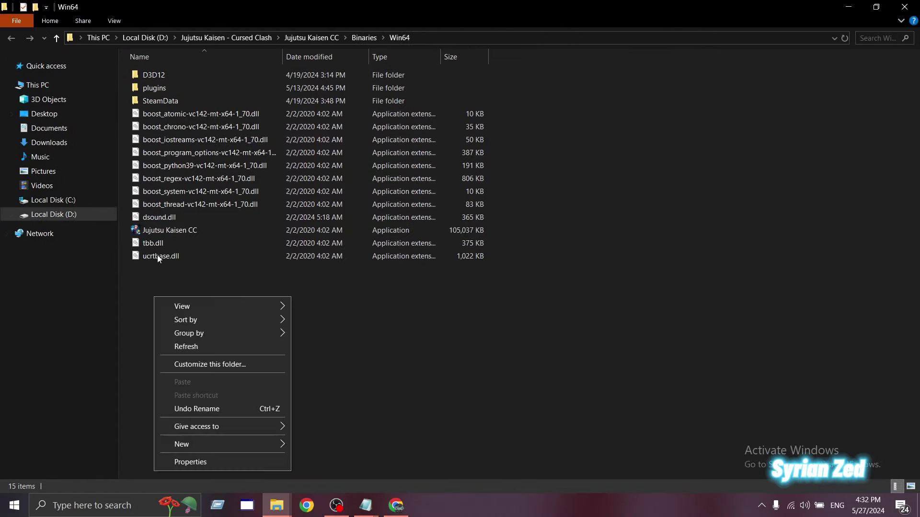
{"action": "left_click", "coordinate": [159, 90]}
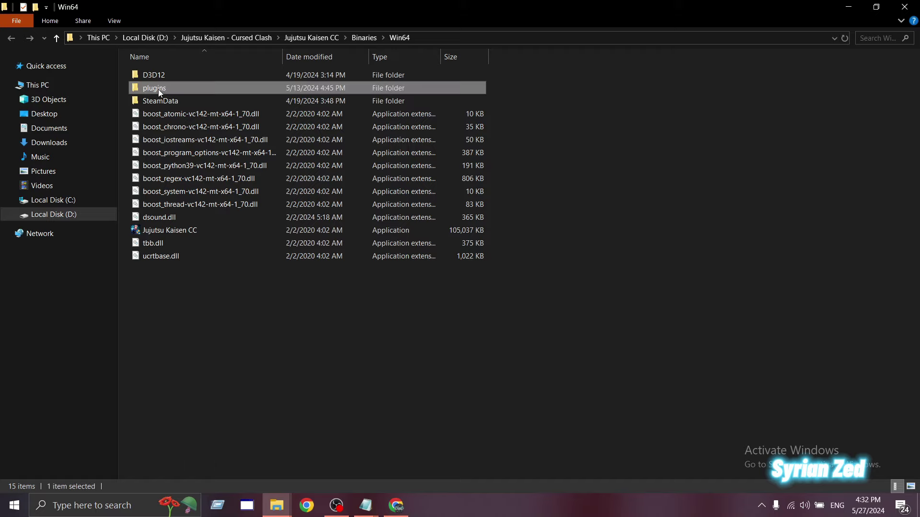
{"action": "double_click", "coordinate": [158, 90]}
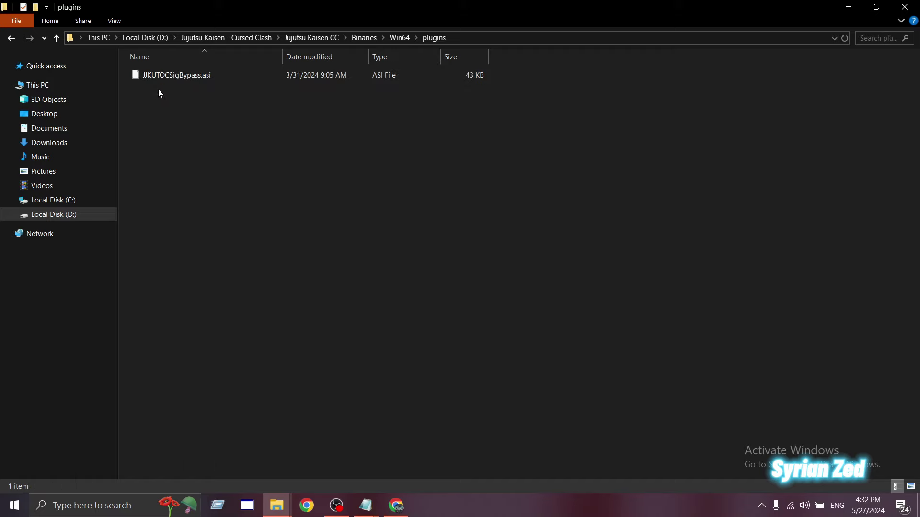
{"action": "left_click", "coordinate": [11, 39]}
{"action": "right_click", "coordinate": [196, 297]}
{"action": "mouse_move", "coordinate": [235, 444]}
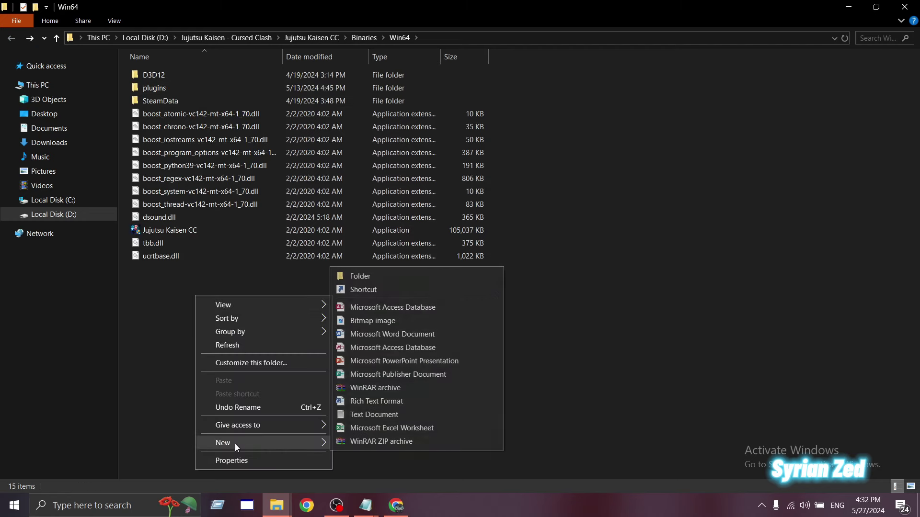
{"action": "left_click", "coordinate": [159, 92]}
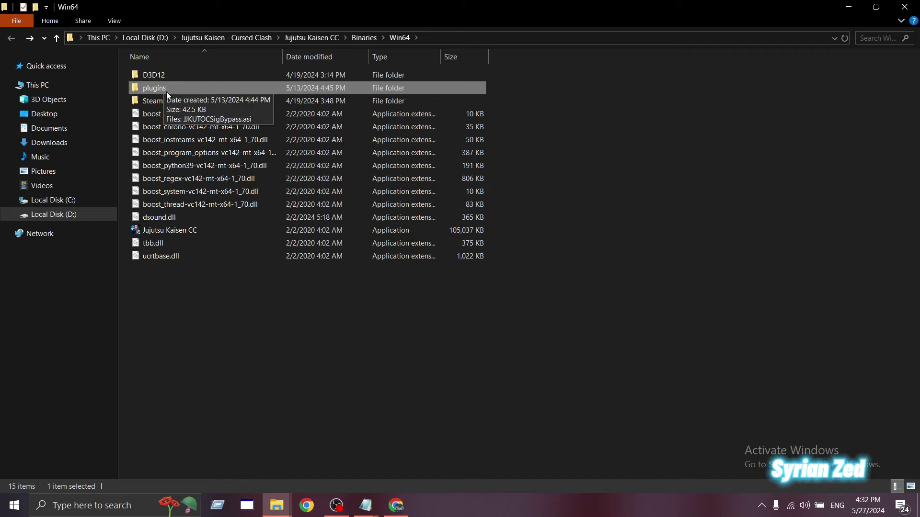
Step: Arrange the Win64 plugins folder beside the extracted JJK-CC-Resources-main folder and select JJKUTOCSigBypass.asi in the latter
{"action": "double_click", "coordinate": [166, 91]}
{"action": "left_click_drag", "start_coordinate": [301, 16], "coordinate": [592, 60]}
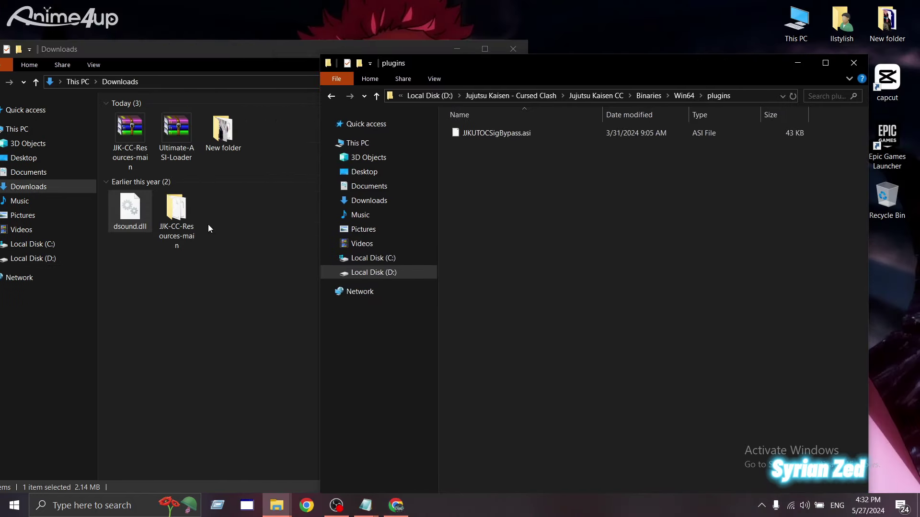
{"action": "double_click", "coordinate": [191, 218]}
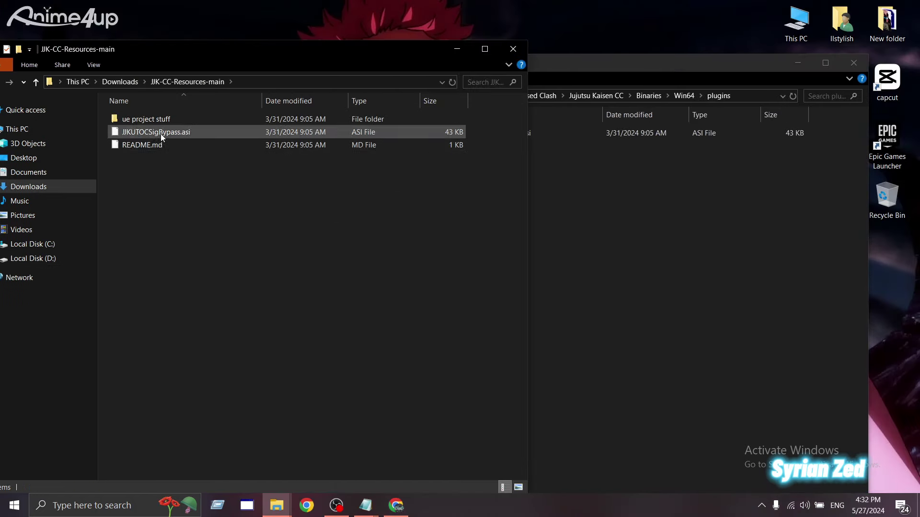
{"action": "left_click_drag", "start_coordinate": [305, 47], "coordinate": [213, 56]}
{"action": "left_click", "coordinate": [98, 142]}
{"action": "left_click_drag", "start_coordinate": [70, 139], "coordinate": [208, 140]}
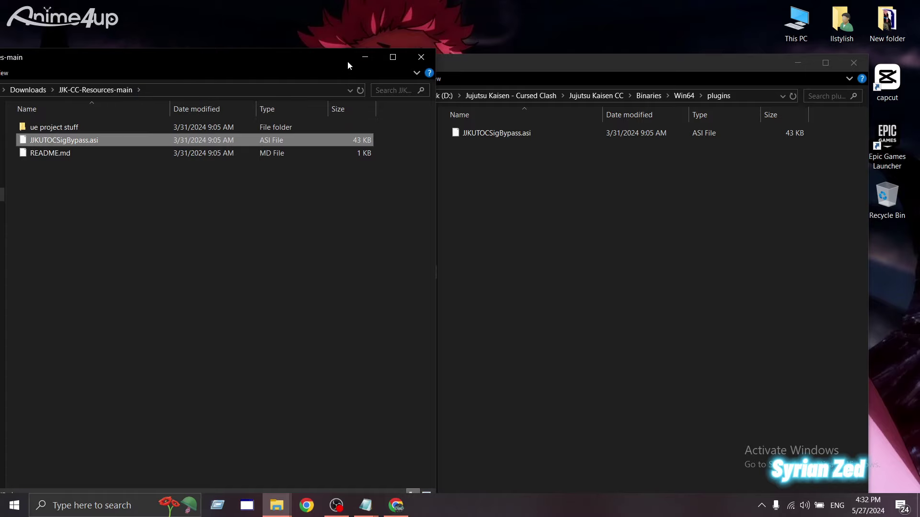
Step: Close the JJK-CC-Resources-main window and return from plugins to the Win64 folder
{"action": "left_click", "coordinate": [421, 56]}
{"action": "left_click", "coordinate": [337, 97]}
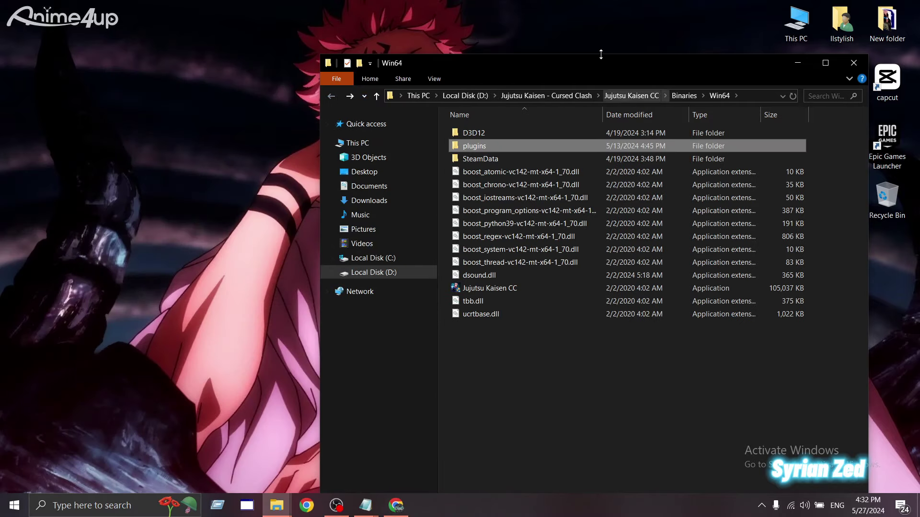
{"action": "left_click_drag", "start_coordinate": [596, 65], "coordinate": [311, 45]}
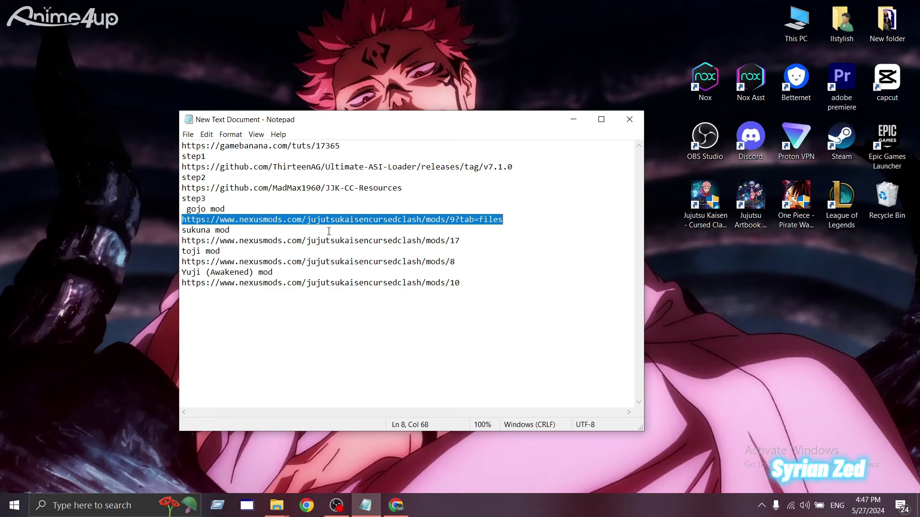
Step: Copy the gojo mod link from the Notepad notes and open it in a new tab of a maximized Chrome window
{"action": "right_click", "coordinate": [283, 224]}
{"action": "left_click", "coordinate": [321, 257]}
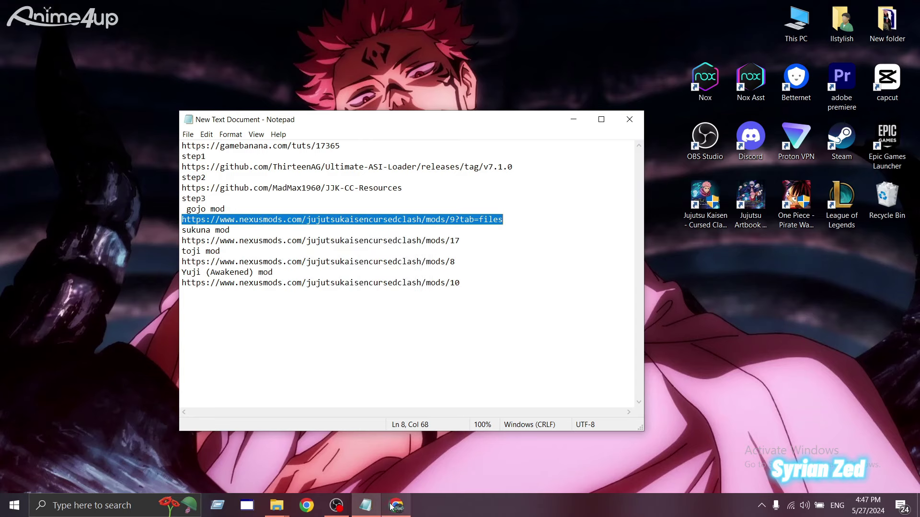
{"action": "left_click", "coordinate": [395, 505]}
{"action": "left_click", "coordinate": [541, 245]}
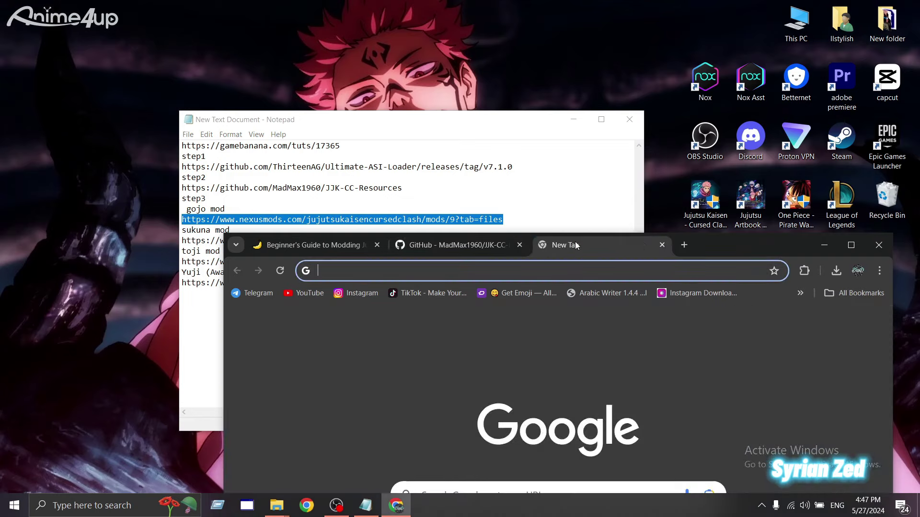
{"action": "left_click", "coordinate": [850, 245]}
{"action": "key", "text": "ctrl+v"}
{"action": "key", "text": "Return"}
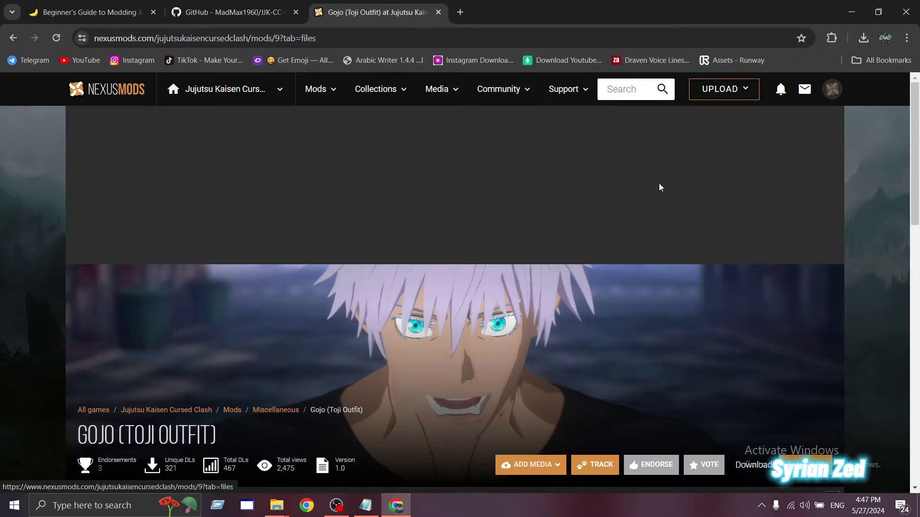
Step: Dismiss the Mods Of The Month video and go to the manual download files of the Gojo (Toji Outfit) mod
{"action": "scroll", "coordinate": [915, 201], "scroll_direction": "down", "scroll_amount": 3}
{"action": "scroll", "coordinate": [914, 201], "scroll_direction": "down", "scroll_amount": 4}
{"action": "scroll", "coordinate": [916, 196], "scroll_direction": "up", "scroll_amount": 1}
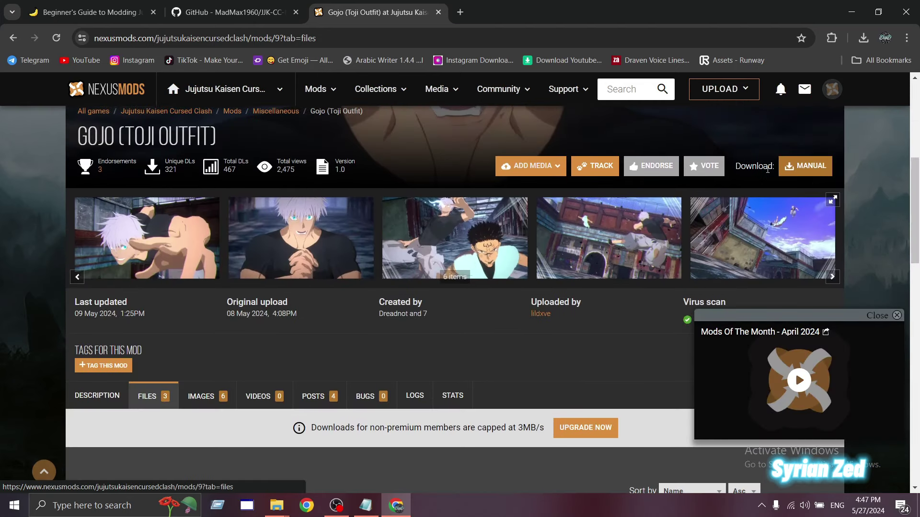
{"action": "scroll", "coordinate": [527, 206], "scroll_direction": "up", "scroll_amount": 1}
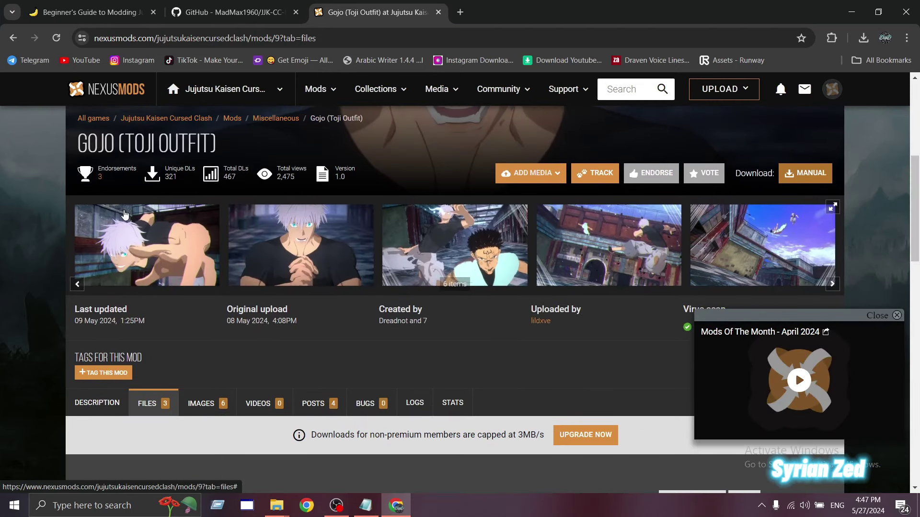
{"action": "left_click", "coordinate": [896, 316]}
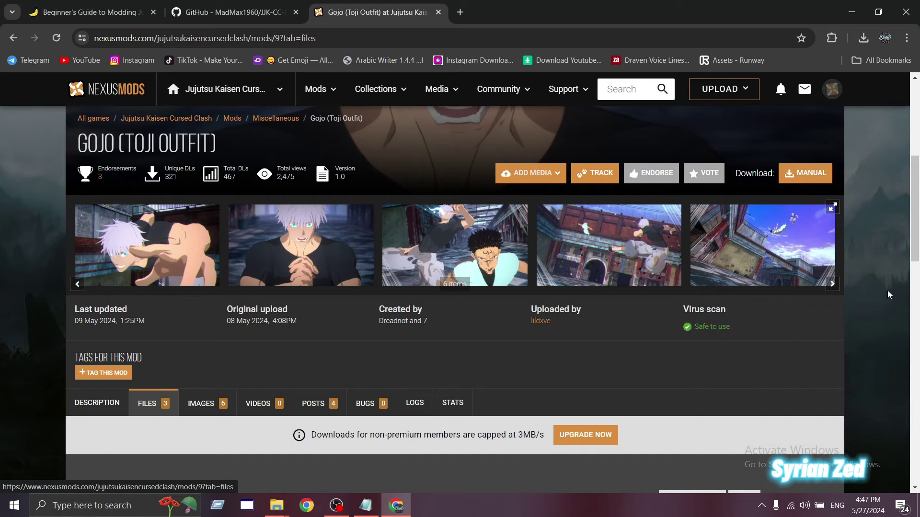
{"action": "left_click", "coordinate": [811, 181]}
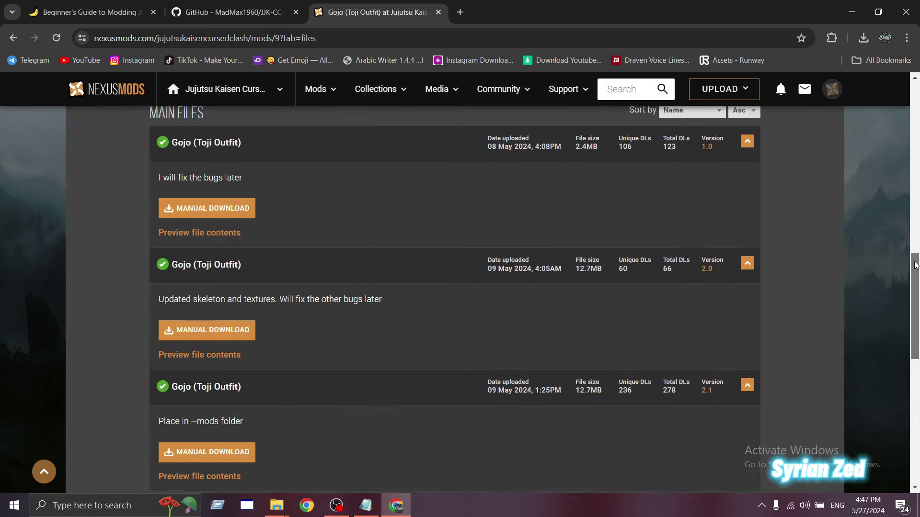
Step: Download version 1.0 of Gojo (Toji Outfit) manually using the free slow download option
{"action": "scroll", "coordinate": [343, 324], "scroll_direction": "up", "scroll_amount": 2}
{"action": "left_click", "coordinate": [242, 349]}
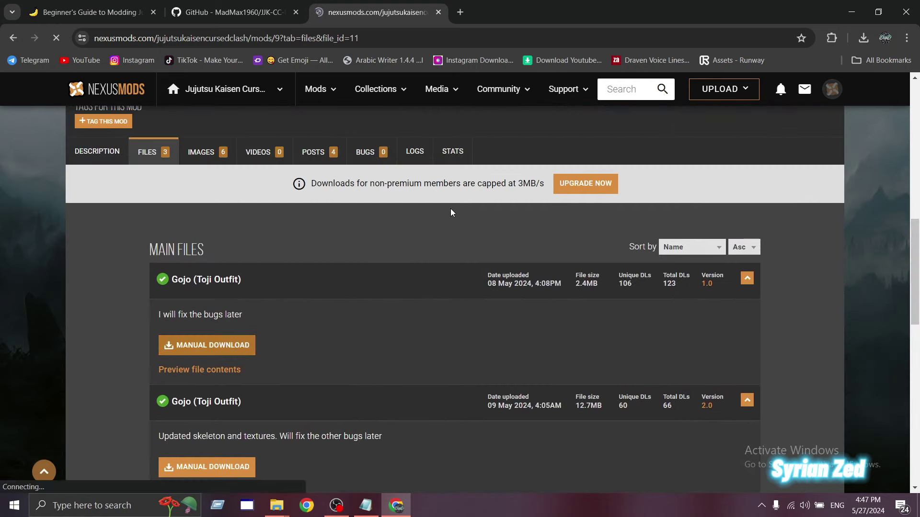
{"action": "scroll", "coordinate": [897, 285], "scroll_direction": "down", "scroll_amount": 2}
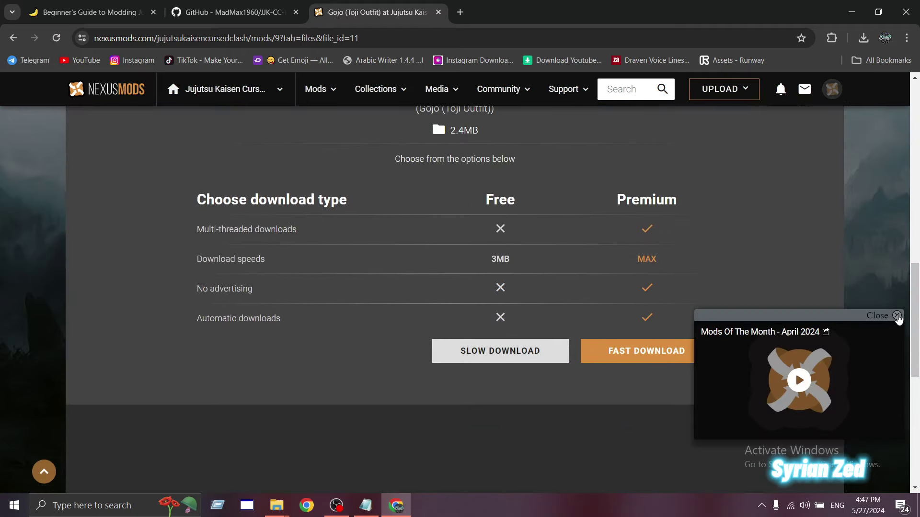
{"action": "left_click", "coordinate": [896, 316]}
{"action": "left_click", "coordinate": [524, 359]}
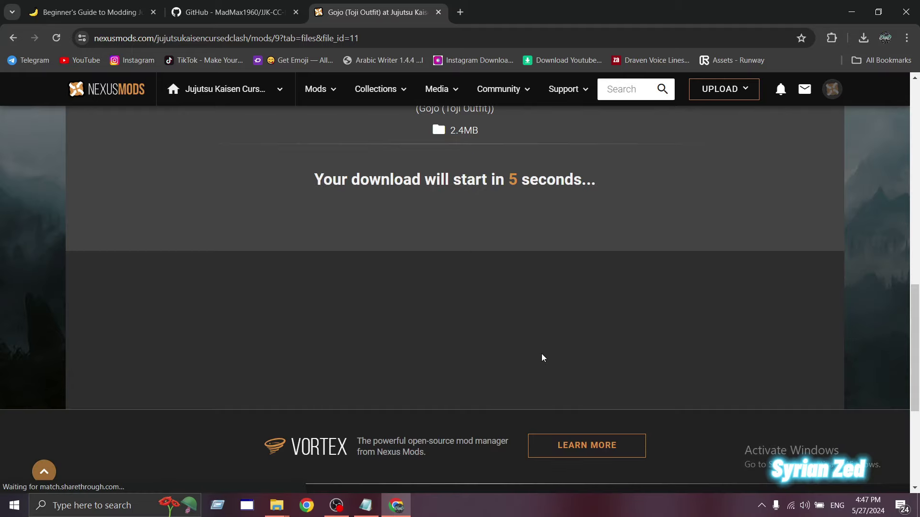
{"action": "left_click", "coordinate": [916, 181]}
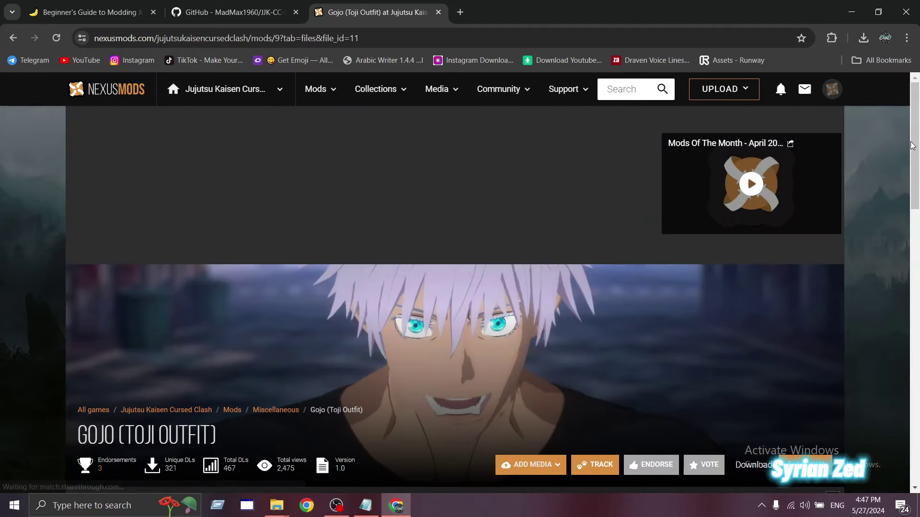
{"action": "scroll", "coordinate": [896, 191], "scroll_direction": "down", "scroll_amount": 4}
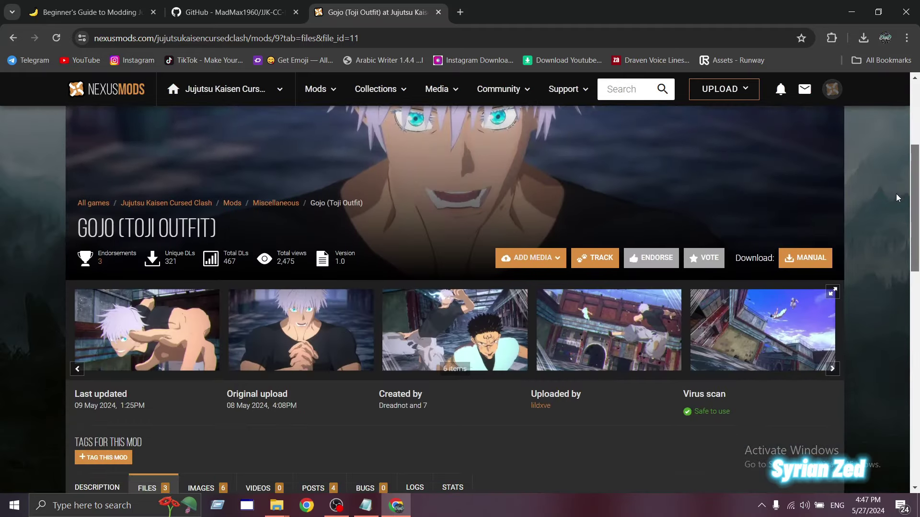
{"action": "scroll", "coordinate": [895, 200], "scroll_direction": "down", "scroll_amount": 4}
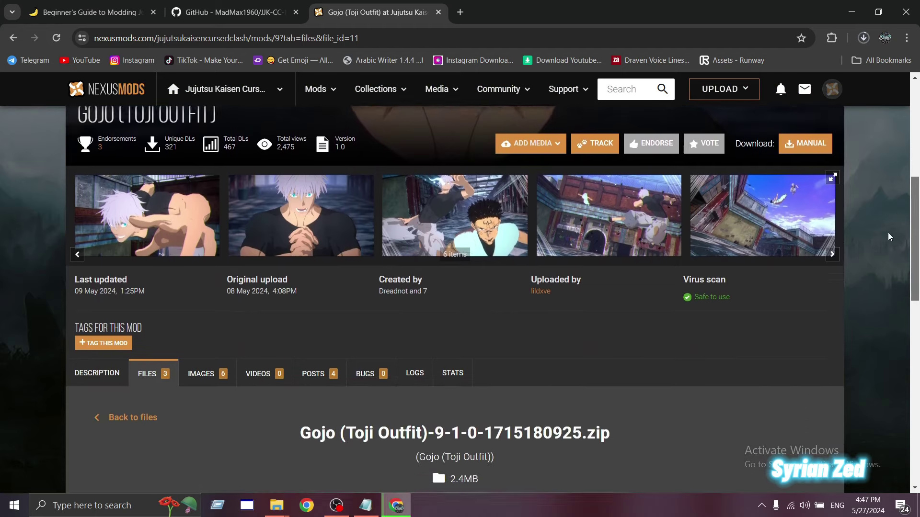
{"action": "scroll", "coordinate": [884, 254], "scroll_direction": "down", "scroll_amount": 1}
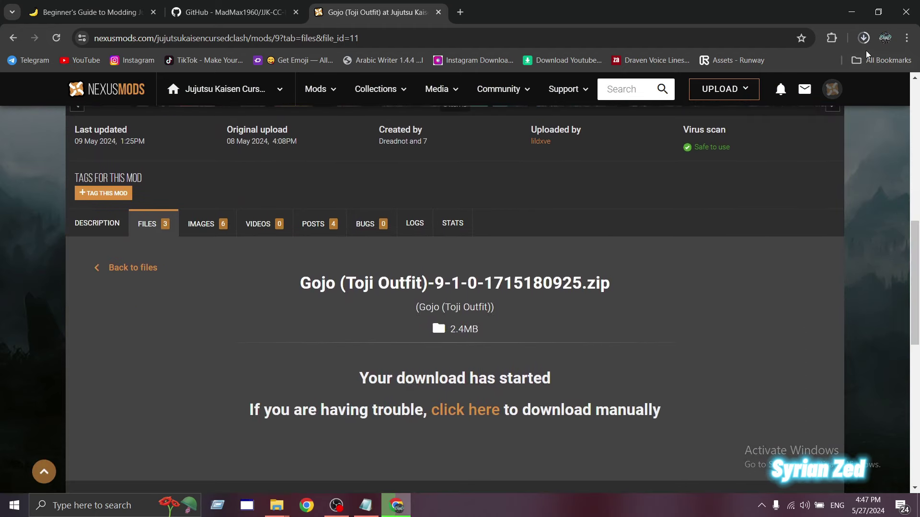
Step: Check the recent downloads in Chrome, minimize Chrome and Notepad, and open the Downloads folder from This PC
{"action": "left_click", "coordinate": [863, 38]}
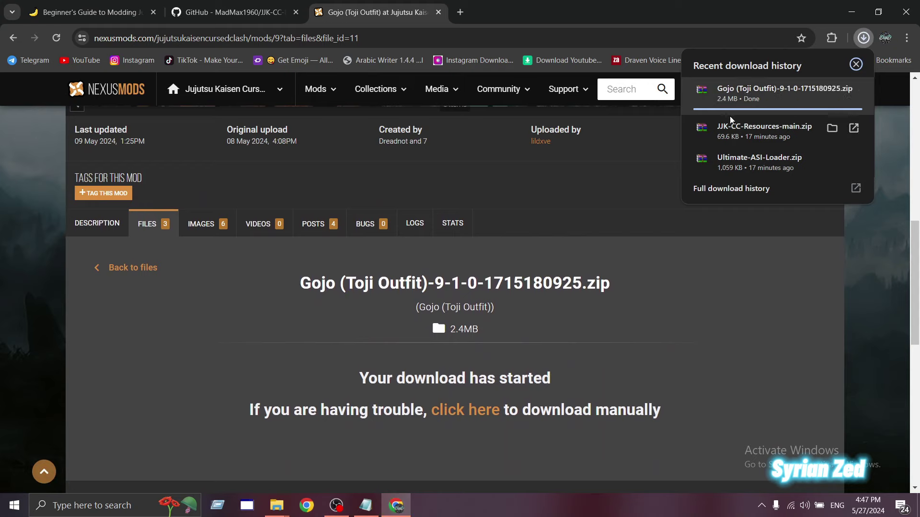
{"action": "left_click", "coordinate": [850, 14]}
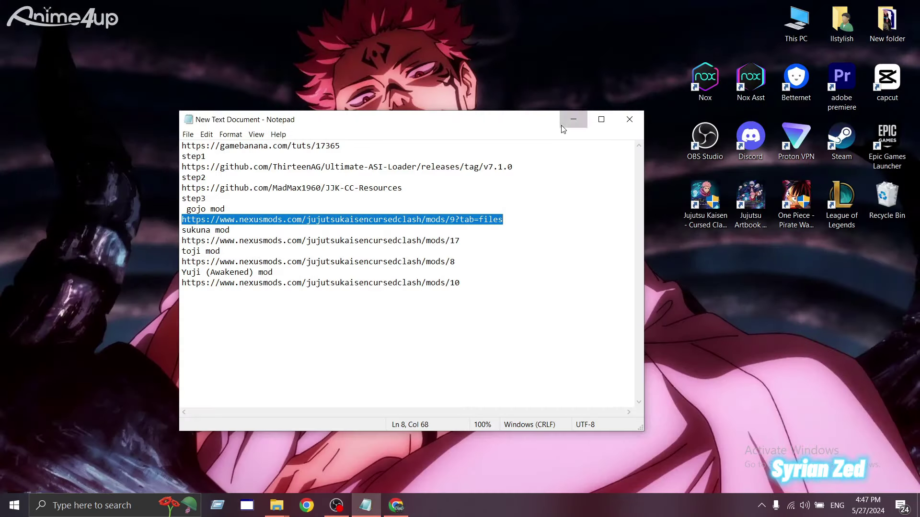
{"action": "left_click", "coordinate": [573, 120]}
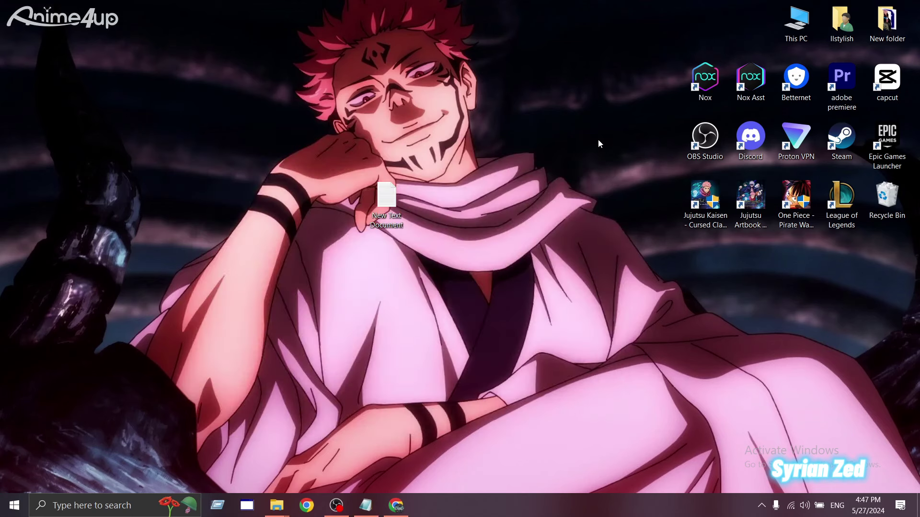
{"action": "double_click", "coordinate": [795, 23]}
{"action": "double_click", "coordinate": [546, 153]}
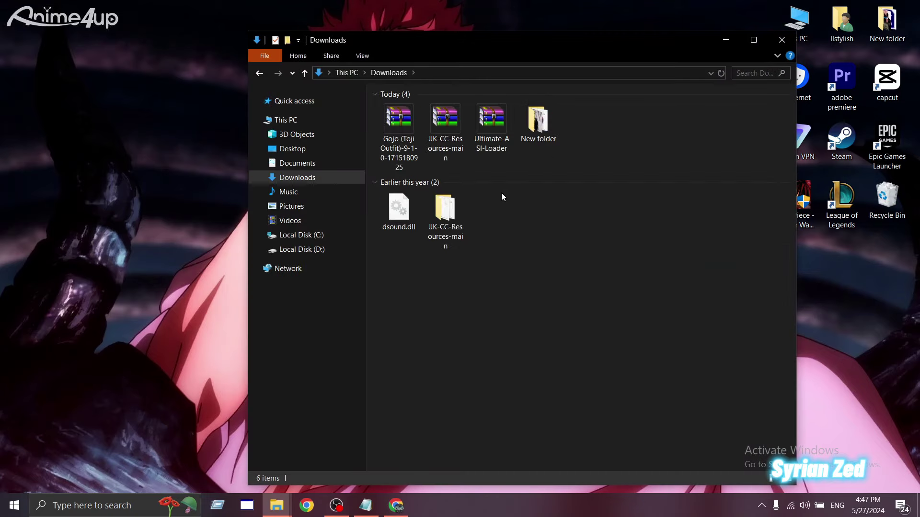
Step: Open the Gojo (Toji Outfit) zip in WinRAR, extract its folder to the desktop, and close the archive
{"action": "left_click", "coordinate": [389, 124]}
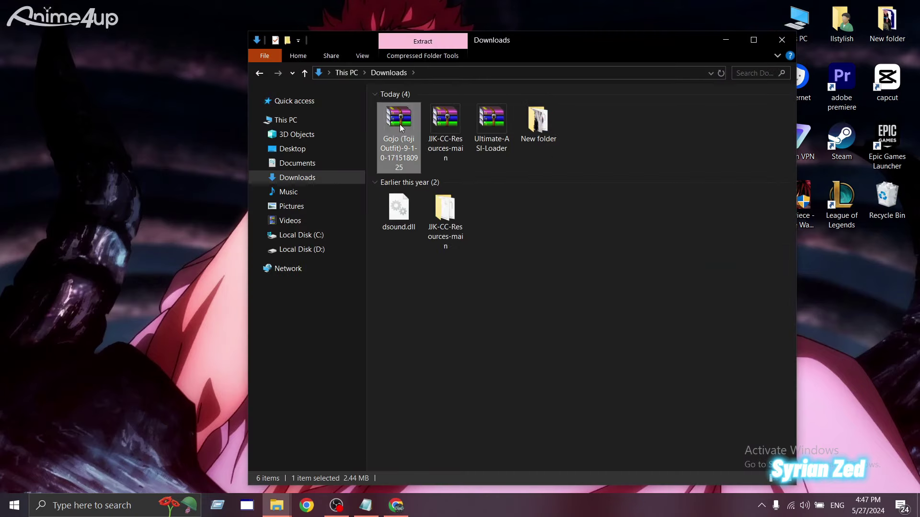
{"action": "right_click", "coordinate": [399, 125]}
{"action": "left_click", "coordinate": [429, 134]}
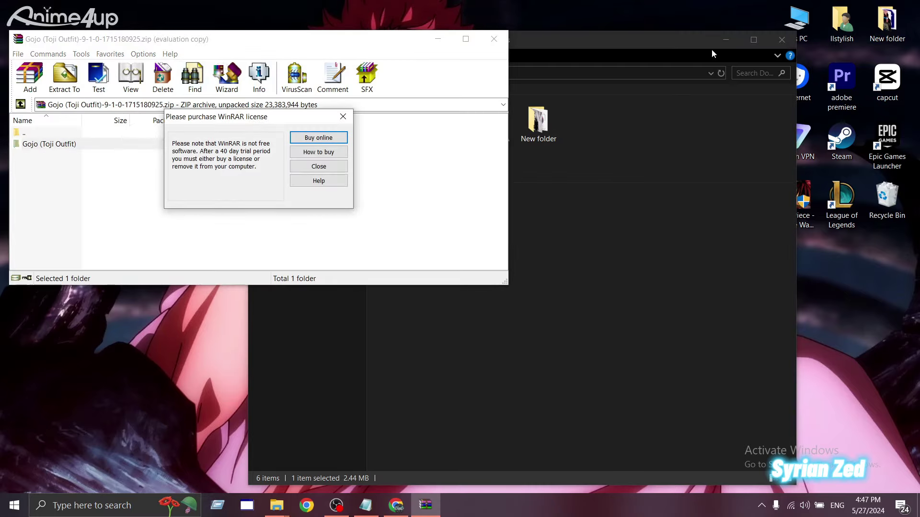
{"action": "left_click", "coordinate": [318, 166]}
{"action": "left_click", "coordinate": [782, 40]}
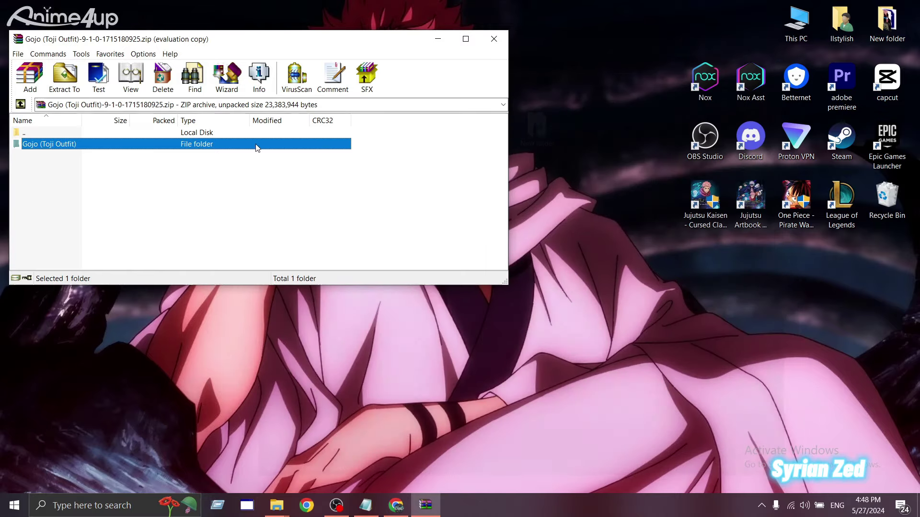
{"action": "left_click_drag", "start_coordinate": [468, 406], "coordinate": [575, 229]}
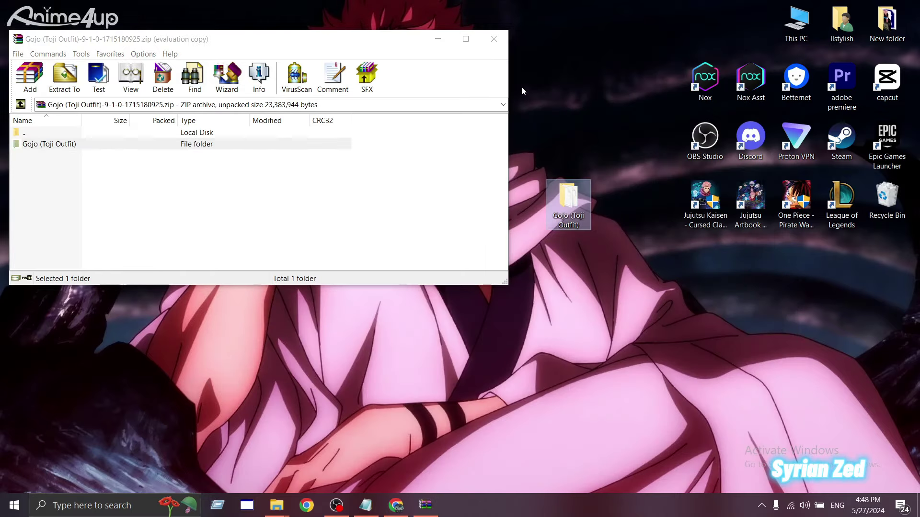
{"action": "left_click", "coordinate": [494, 39]}
Step: Open the Jujutsu Kaisen - Cursed Clash file location and go to the ~mods folder under Jujutsu Kaisen CC, Content, Paks
{"action": "right_click", "coordinate": [706, 213]}
{"action": "left_click", "coordinate": [713, 223]}
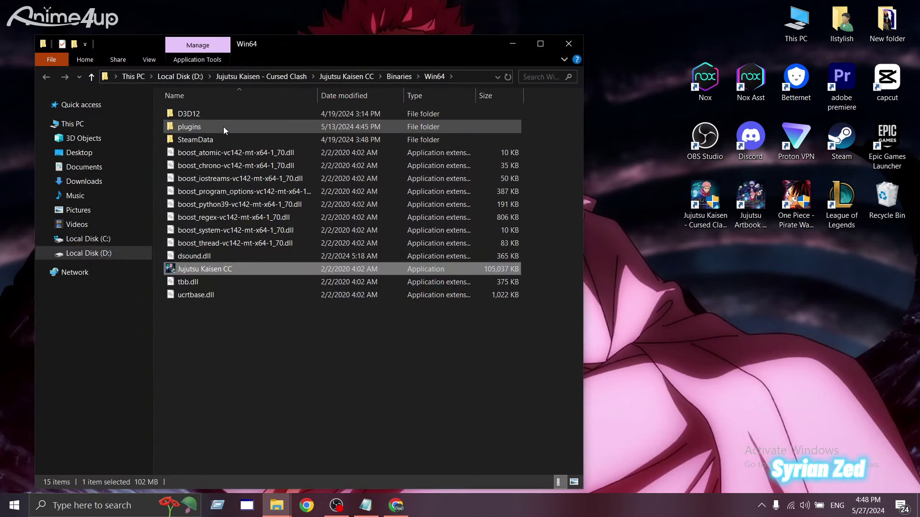
{"action": "left_click", "coordinate": [348, 79]}
{"action": "left_click", "coordinate": [195, 126]}
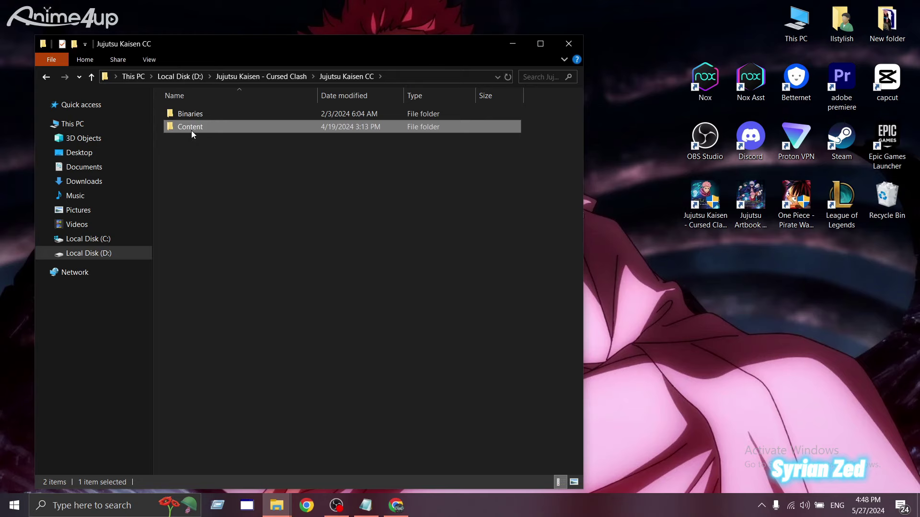
{"action": "double_click", "coordinate": [191, 130]}
{"action": "double_click", "coordinate": [199, 117]}
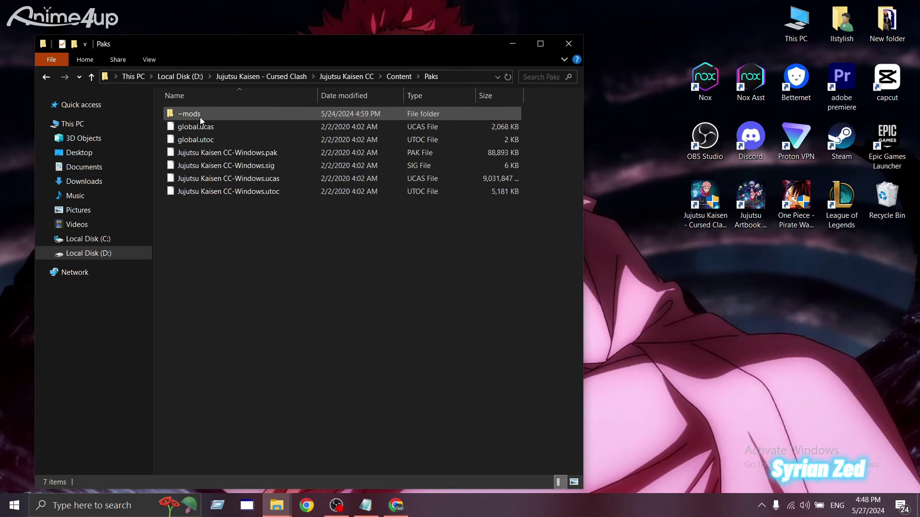
{"action": "double_click", "coordinate": [196, 117]}
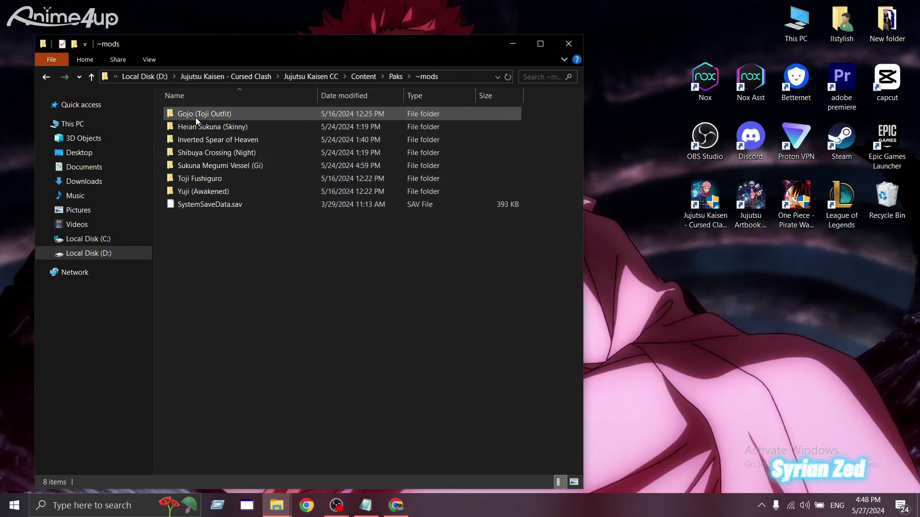
Step: Copy the Gojo (Toji Outfit) folder from the desktop into the ~mods folder
{"action": "left_click_drag", "start_coordinate": [427, 46], "coordinate": [301, 39]}
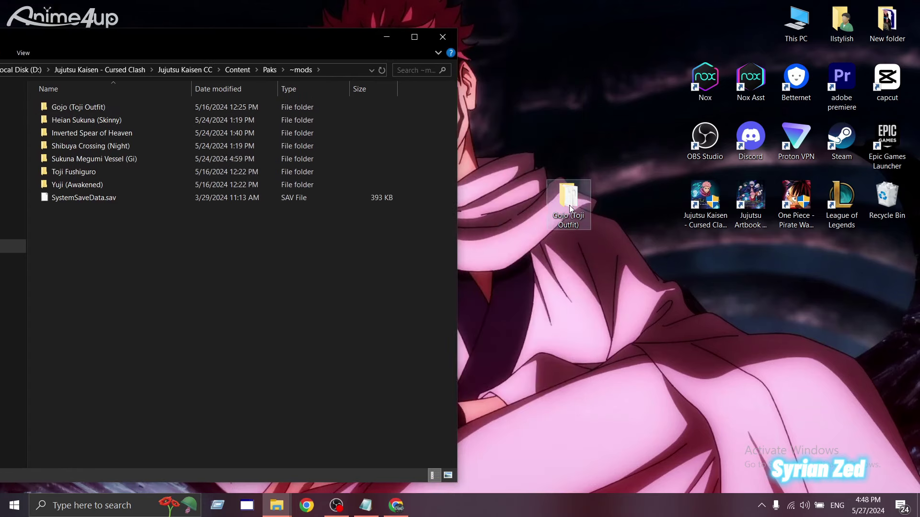
{"action": "left_click_drag", "start_coordinate": [568, 198], "coordinate": [79, 238]}
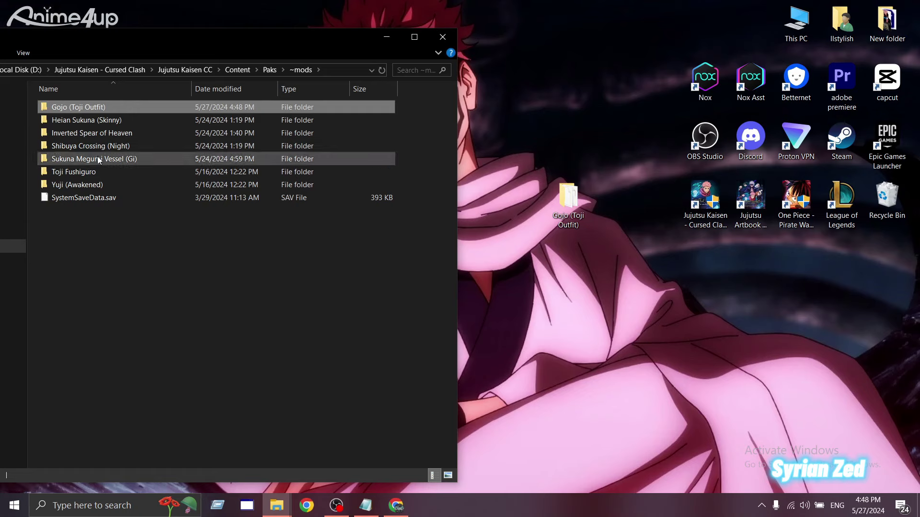
{"action": "left_click_drag", "start_coordinate": [119, 43], "coordinate": [373, 56]}
Step: Return to the Paks folder and examine where the ~mods folder sits among the game files
{"action": "left_click", "coordinate": [174, 84]}
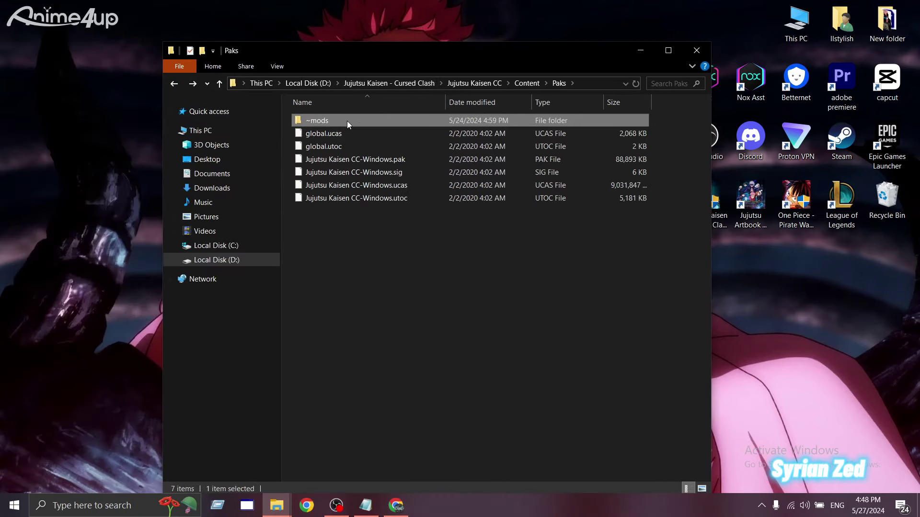
{"action": "right_click", "coordinate": [327, 232]}
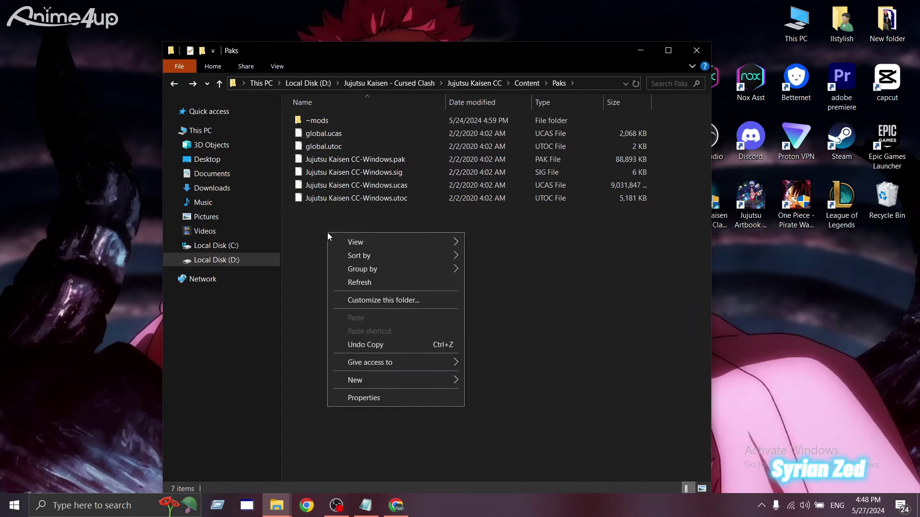
{"action": "mouse_move", "coordinate": [350, 239]}
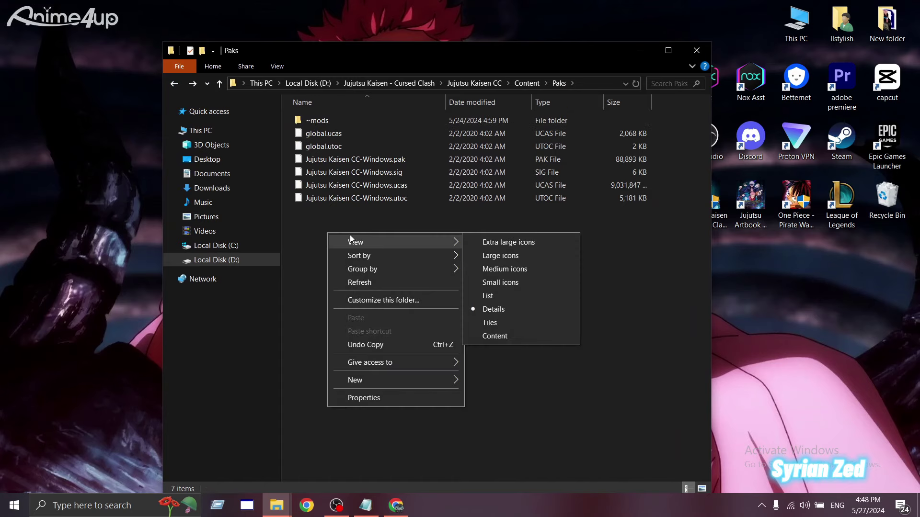
{"action": "left_click", "coordinate": [319, 122]}
{"action": "left_click", "coordinate": [325, 123]}
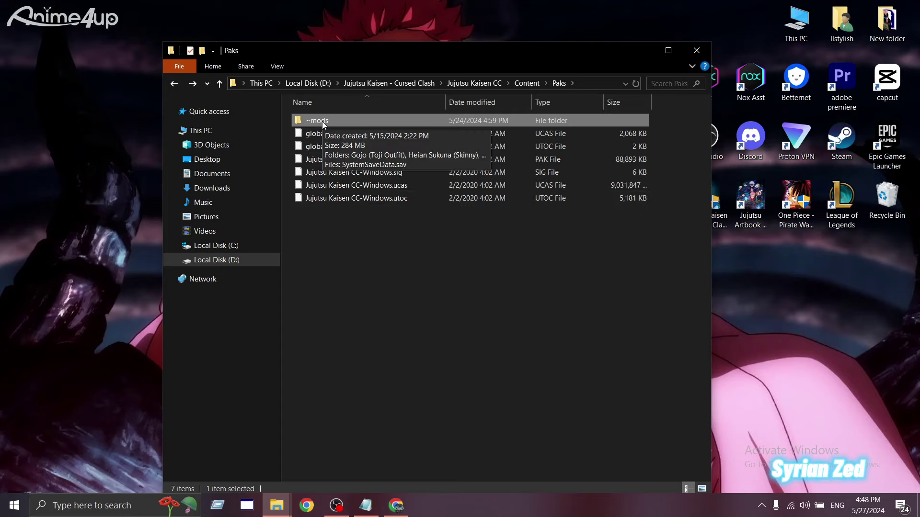
Step: Minimize the Paks window and bring back the Notepad notes with the mod links
{"action": "left_click", "coordinate": [640, 50]}
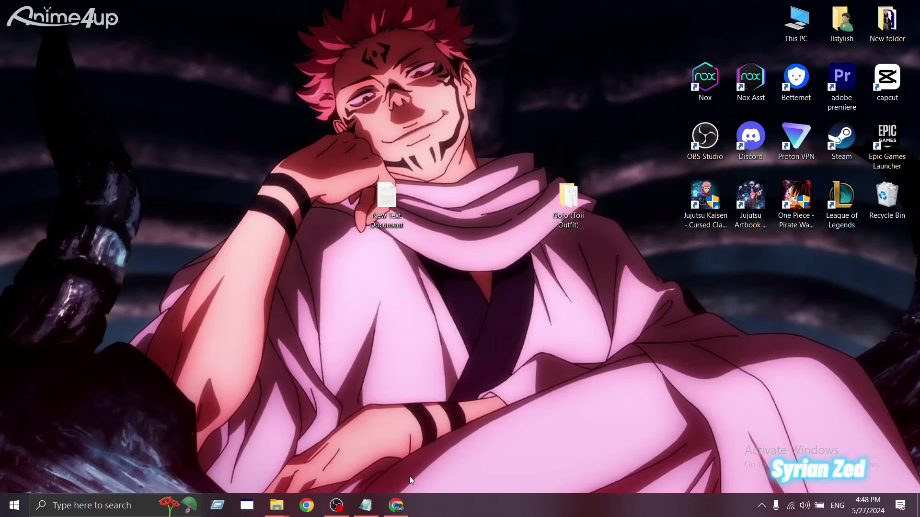
{"action": "left_click", "coordinate": [365, 505]}
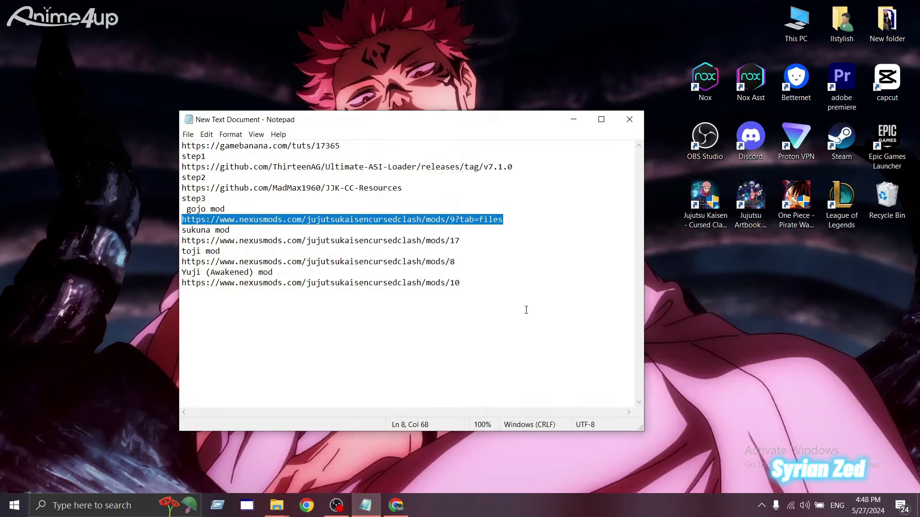